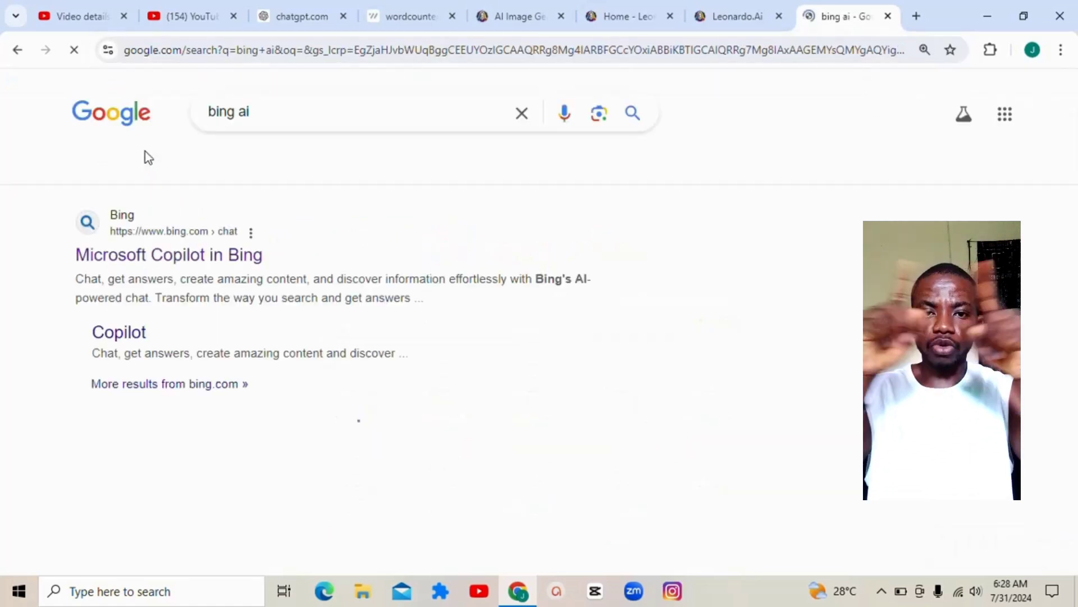
Search for 'bing', open the Bing home page, then go to Images and open Image Creator.
click(128, 222)
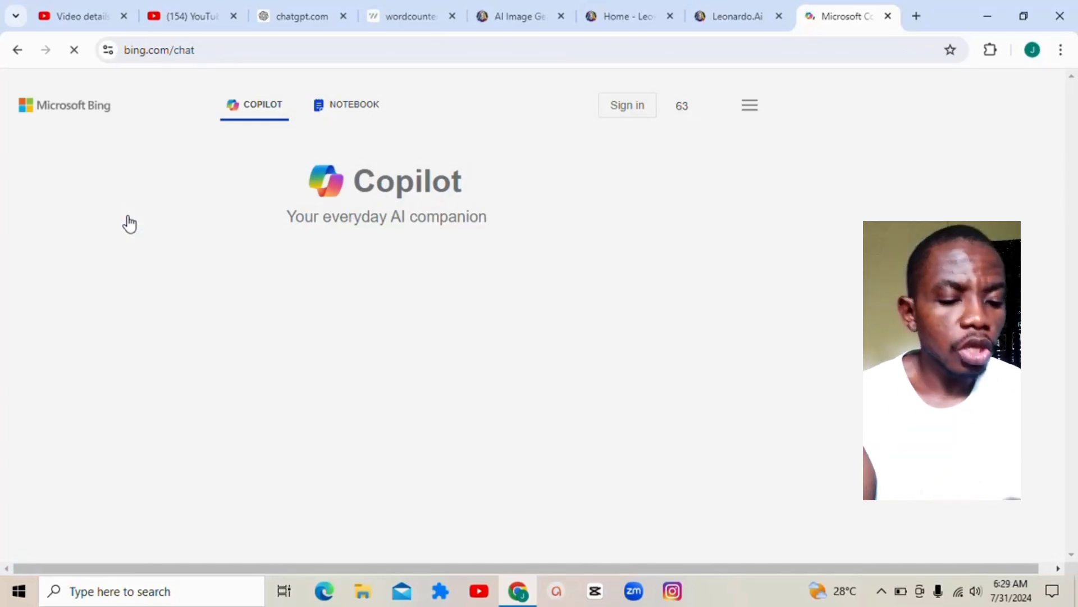
click(23, 56)
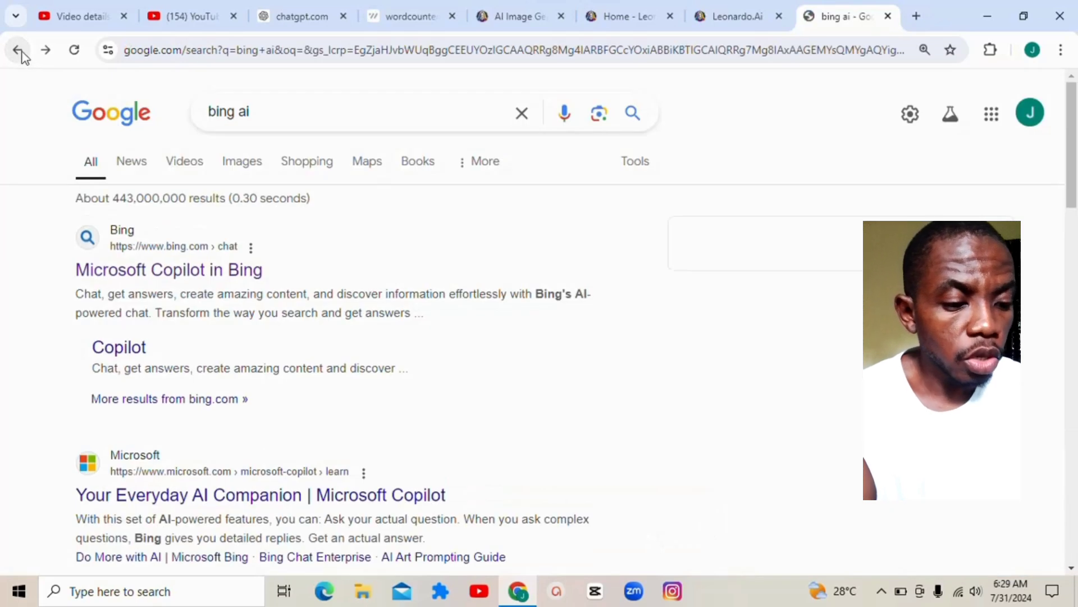
click(260, 109)
key(BackSpace)
key(BackSpace)
key(Return)
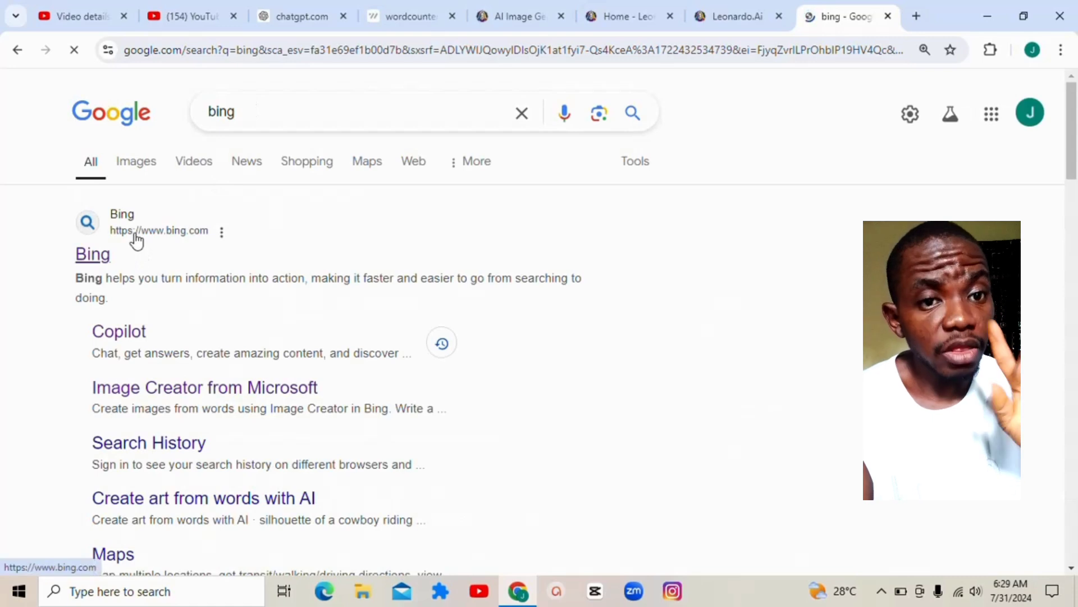
click(136, 240)
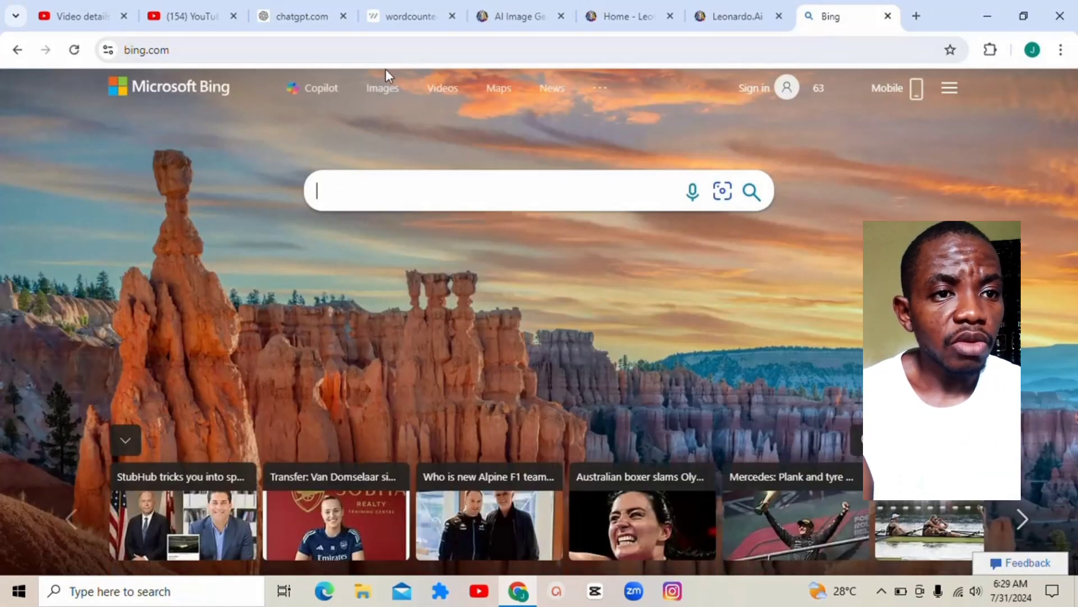
click(384, 90)
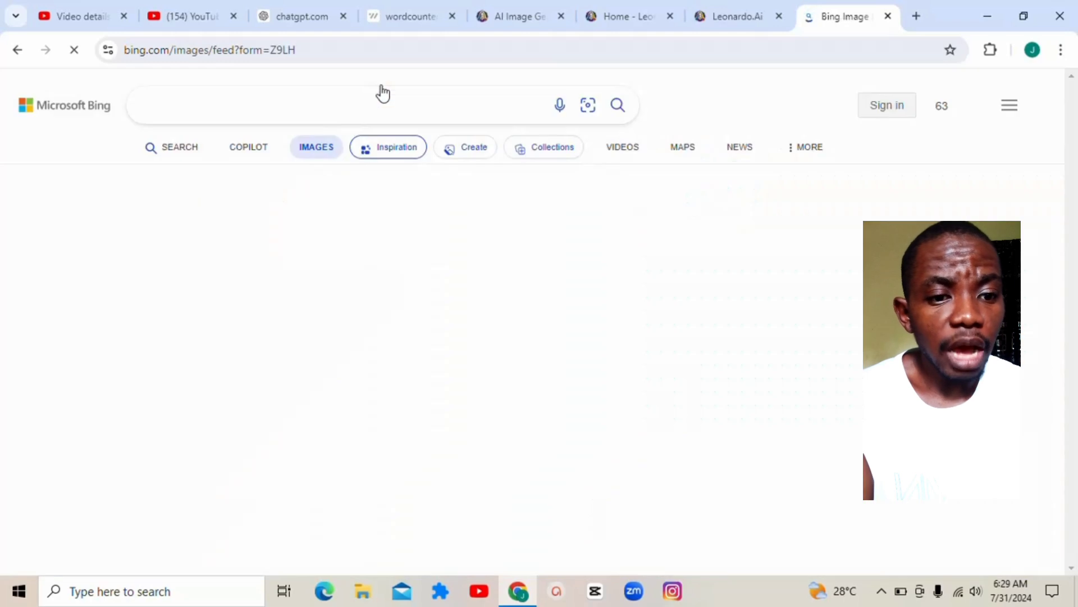
click(475, 151)
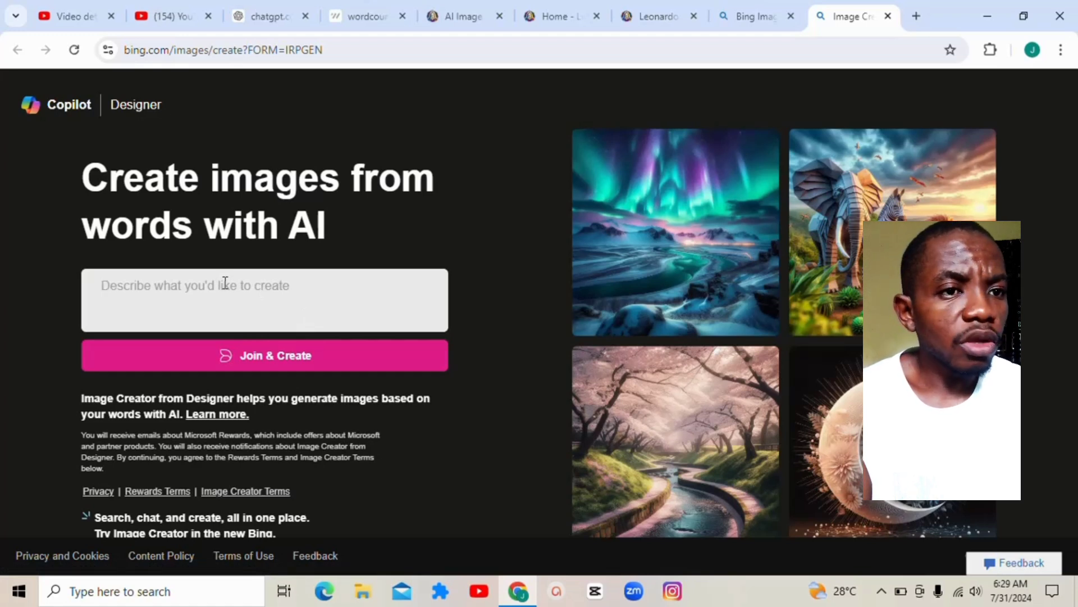
Type the prompt 'please generate a realistic african queen image well dressed in royal attire, she is', fixing typos.
text(pleas)
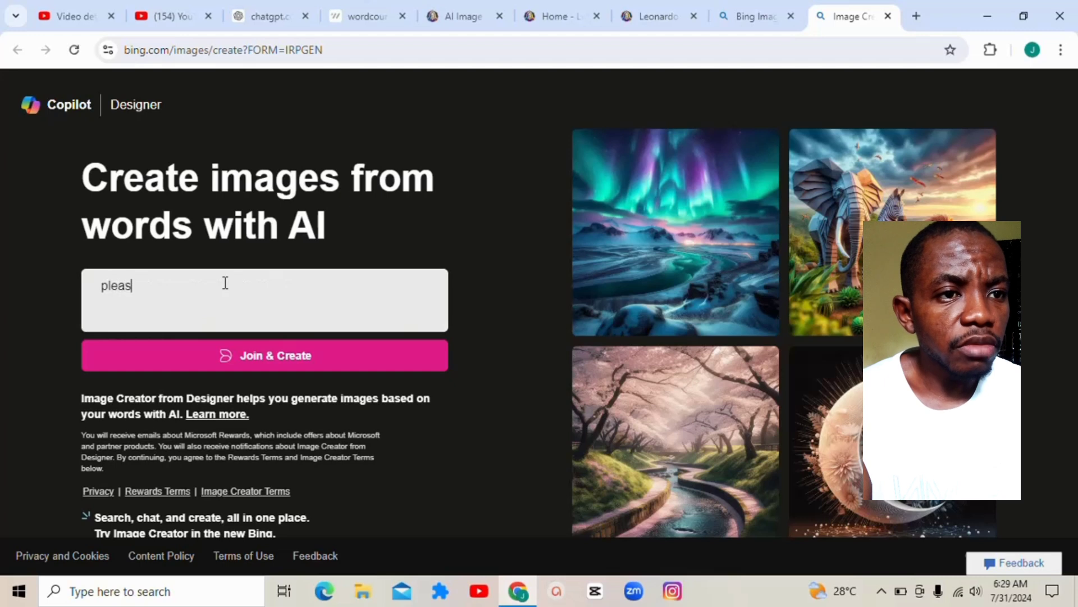
text(e generate)
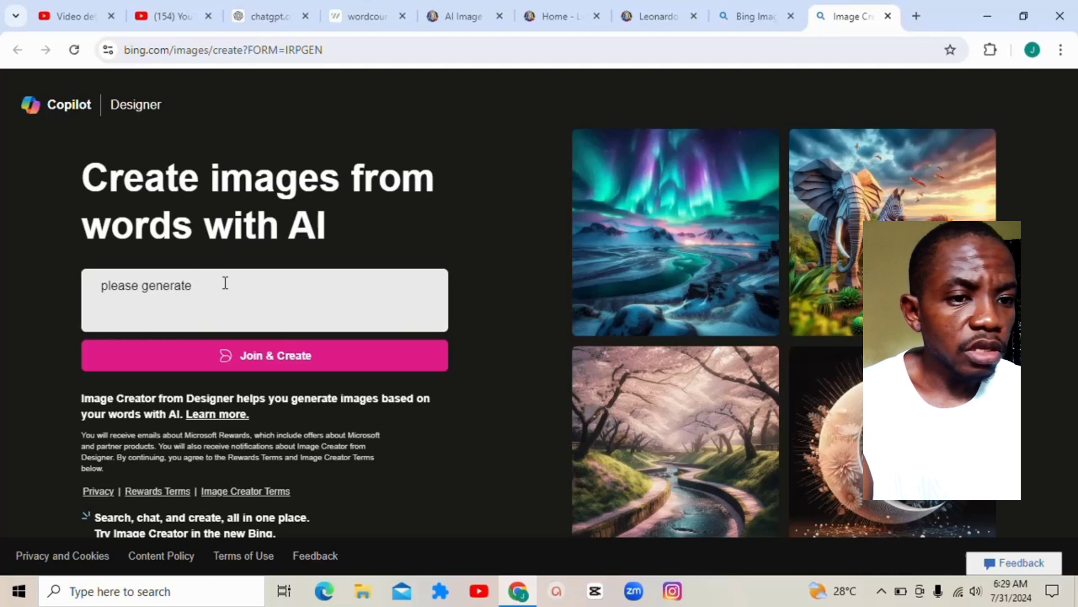
text( a realis)
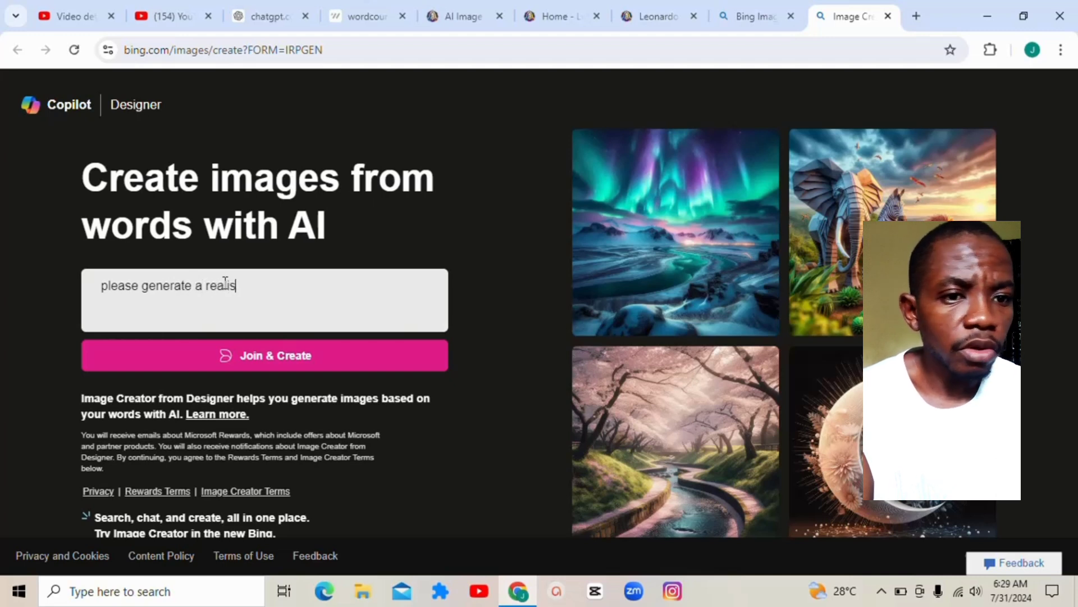
text(tic afri)
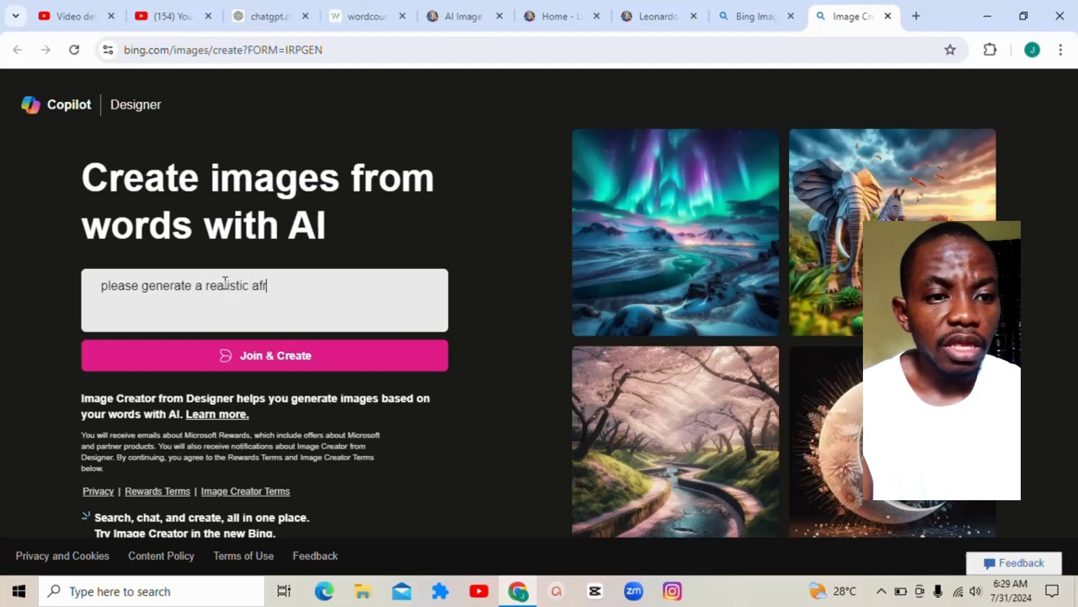
text(can )
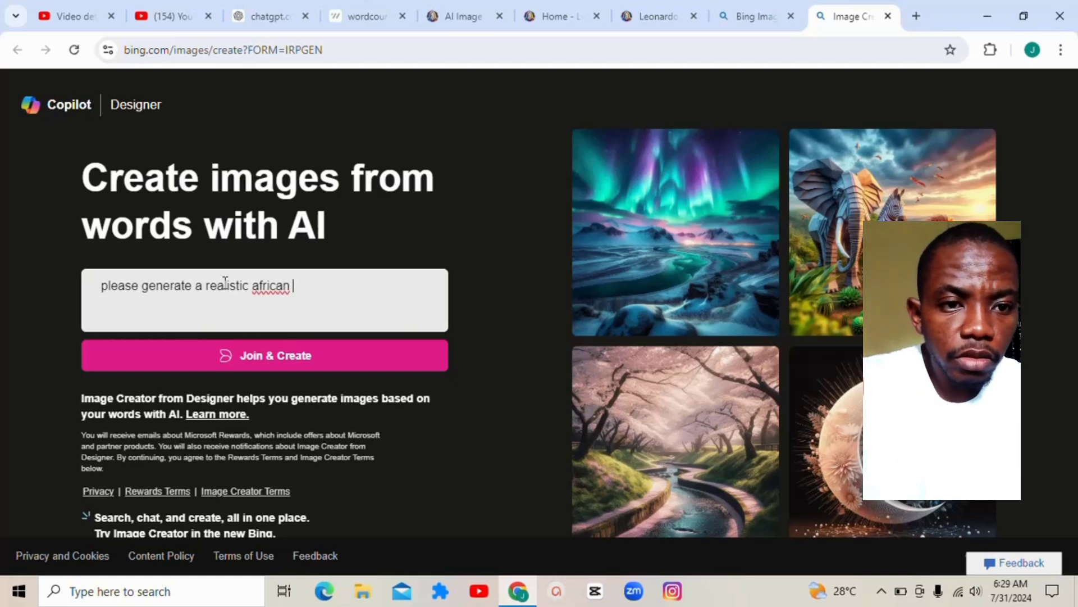
text(guww)
key(BackSpace)
key(BackSpace)
key(BackSpace)
key(BackSpace)
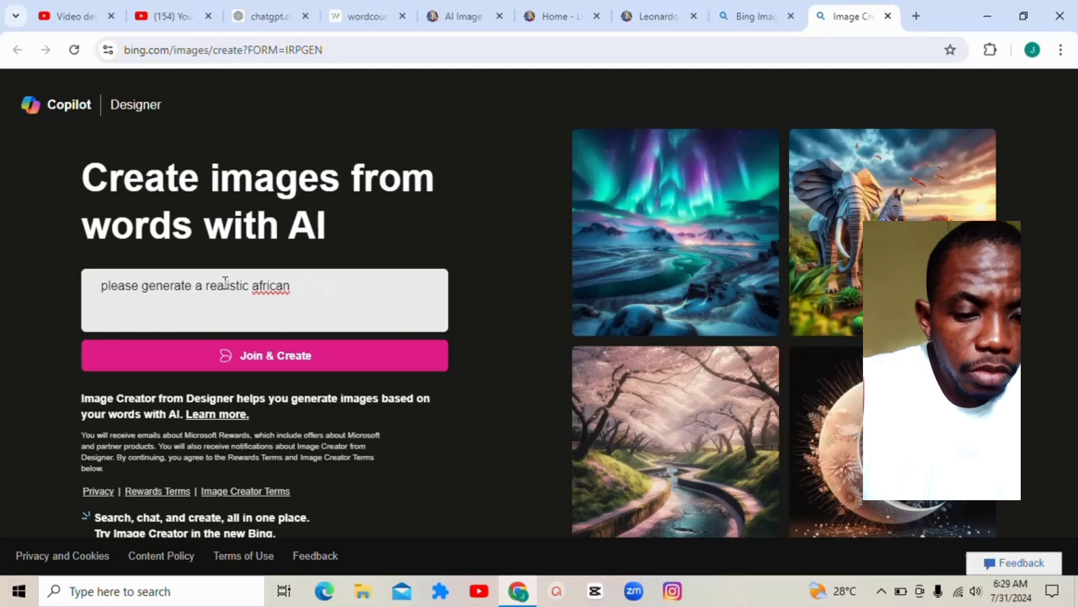
text(queen )
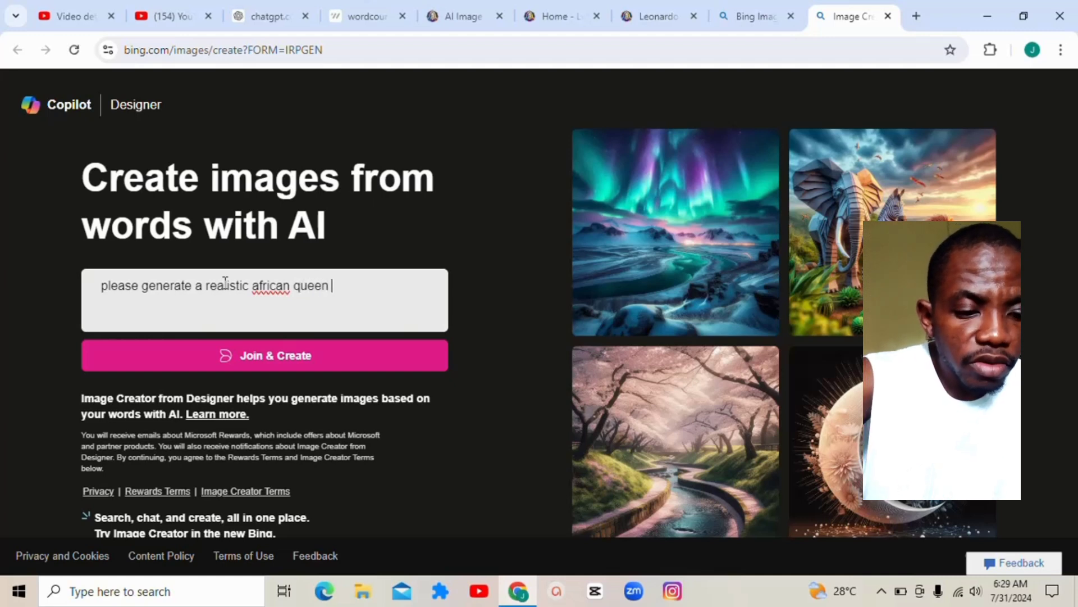
text(img)
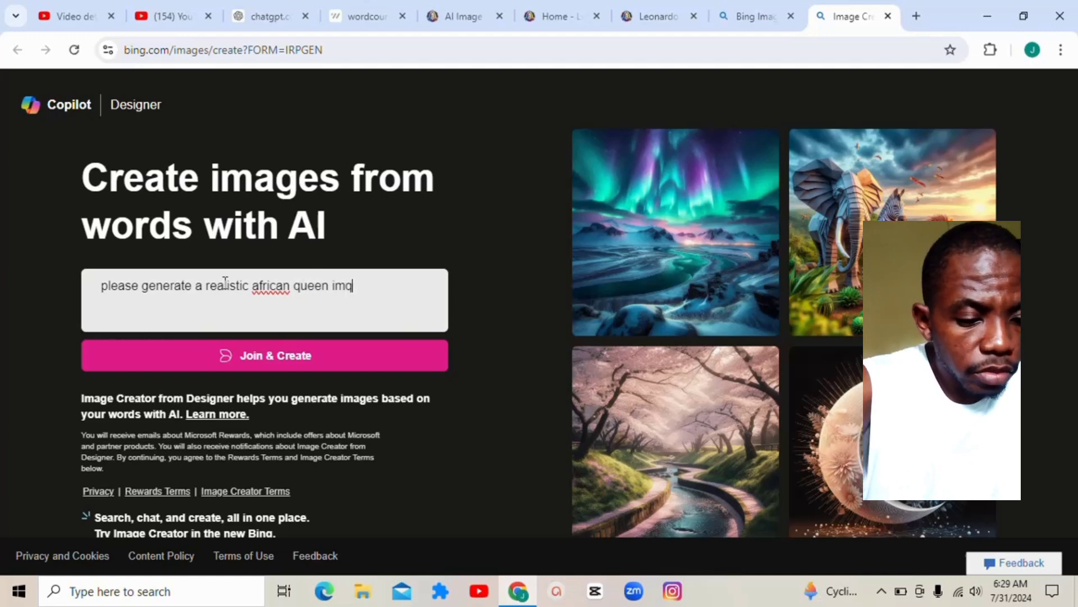
key(BackSpace)
text(age well dress)
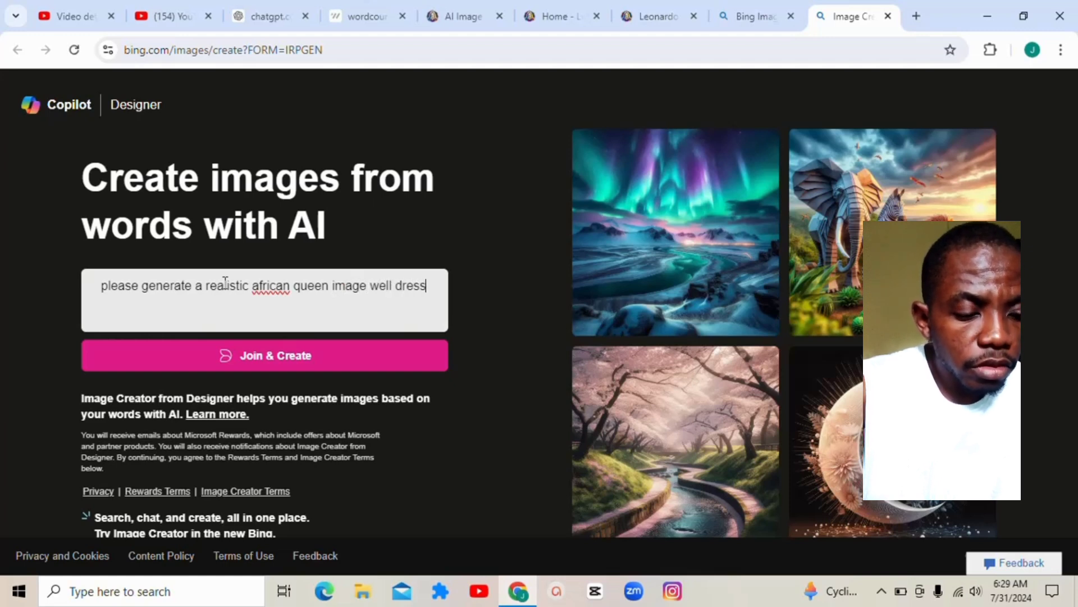
text(ed in )
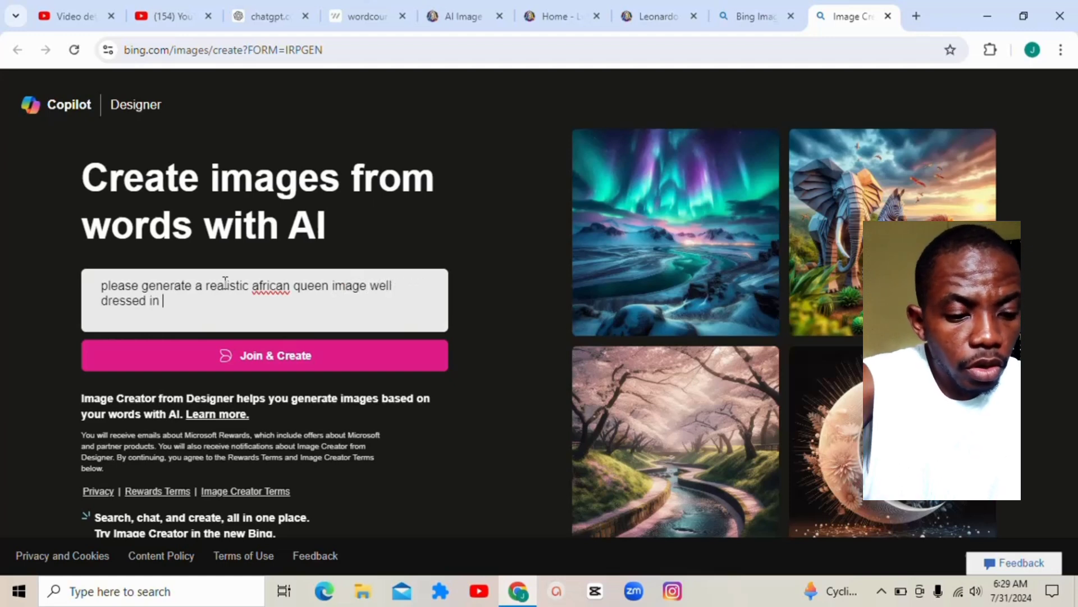
text(royal a)
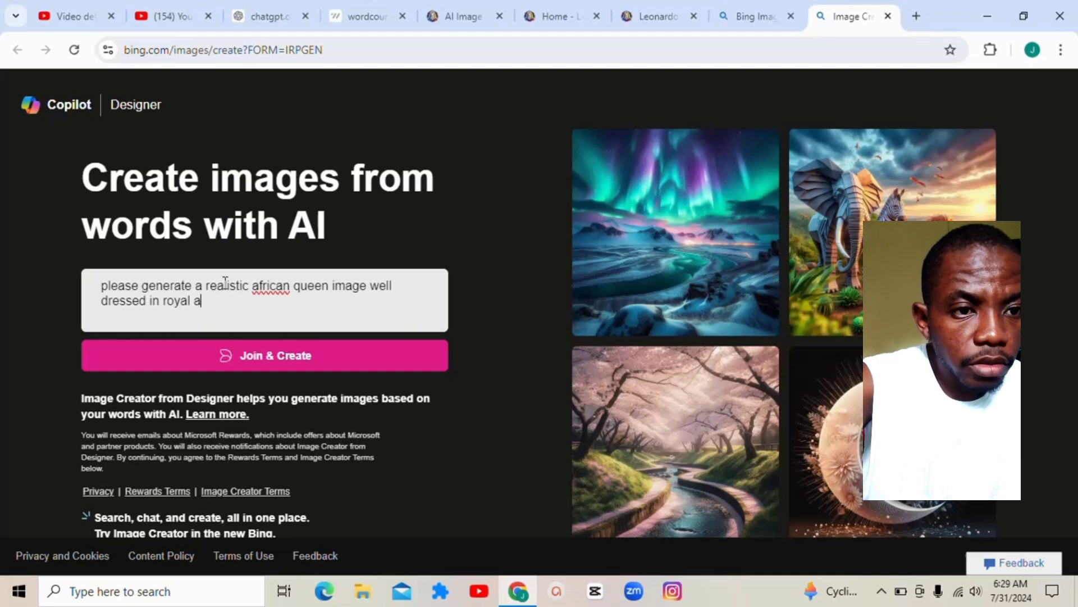
text(ttire)
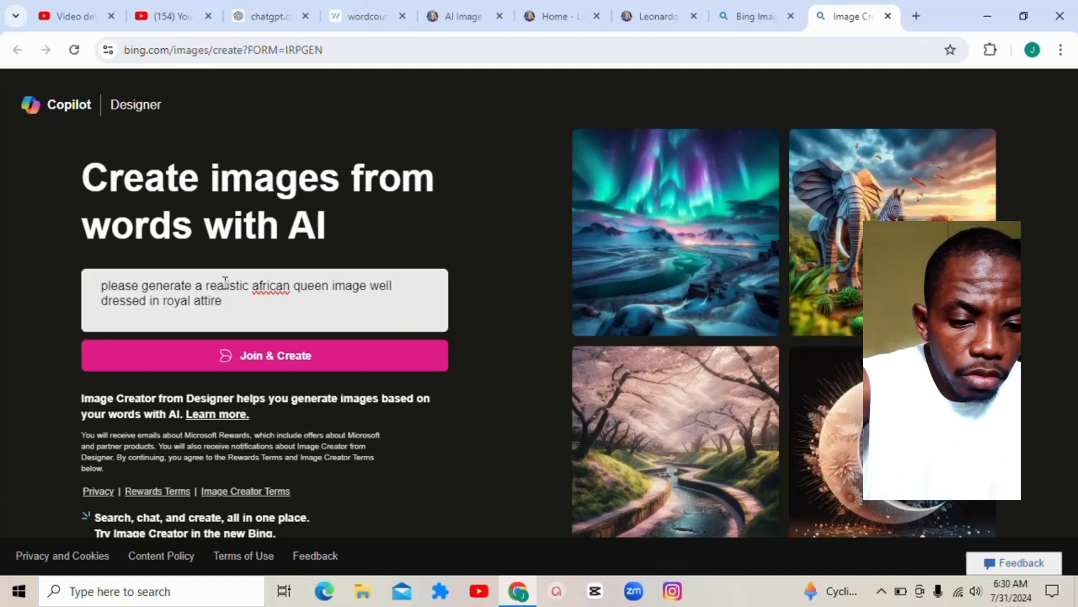
text(, sh eis)
key(BackSpace)
key(BackSpace)
key(BackSpace)
key(BackSpace)
key(BackSpace)
Extend the prompt: she is sitting in front of a modern house smiling, with a modern house background.
text(e is sitt)
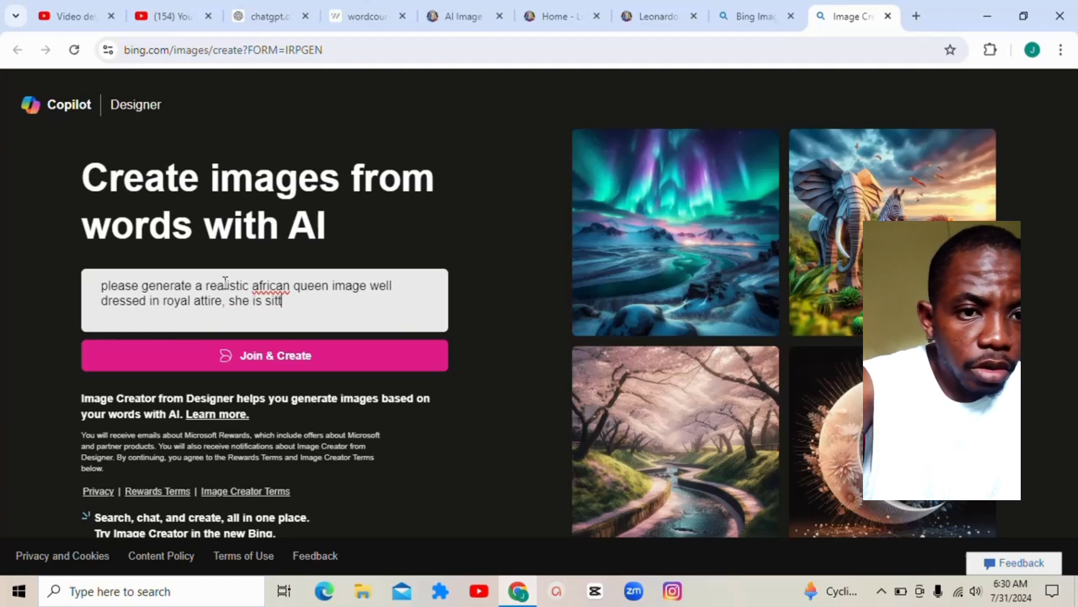
text(ing)
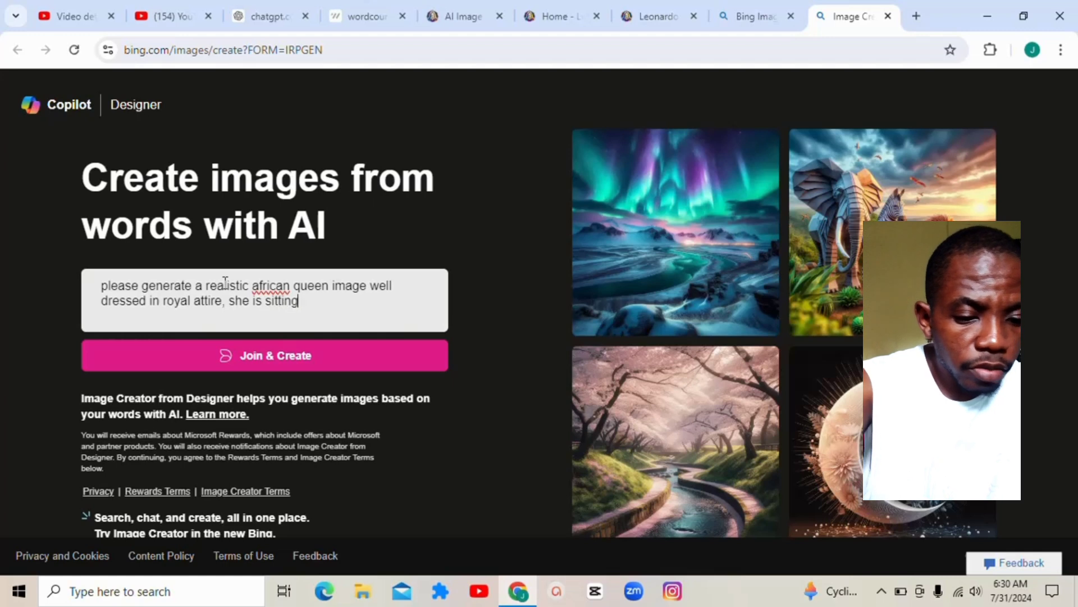
text( in for)
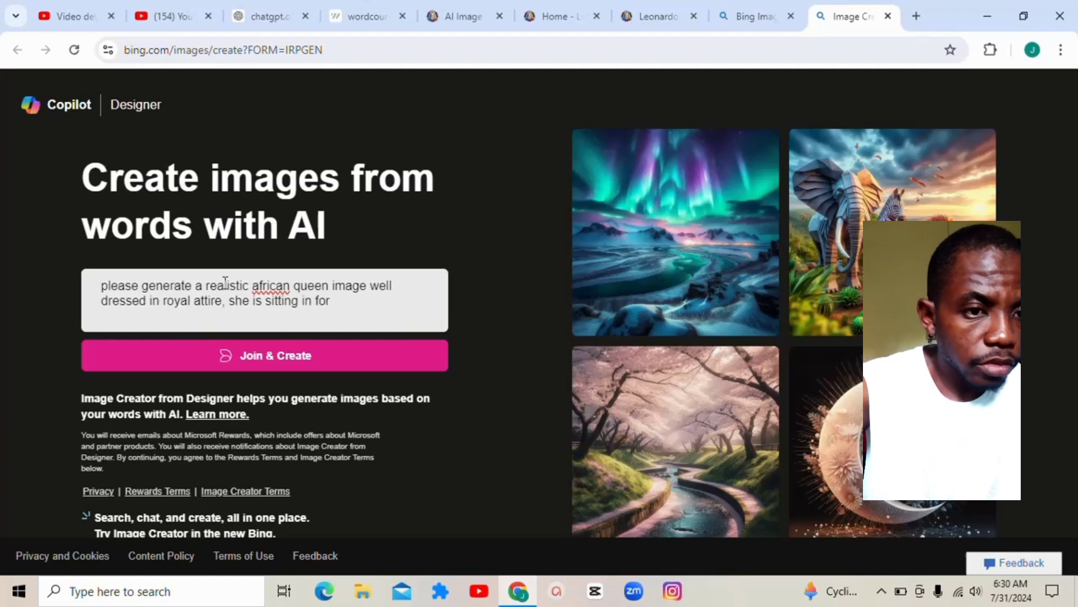
key(BackSpace)
key(BackSpace)
text(ront of)
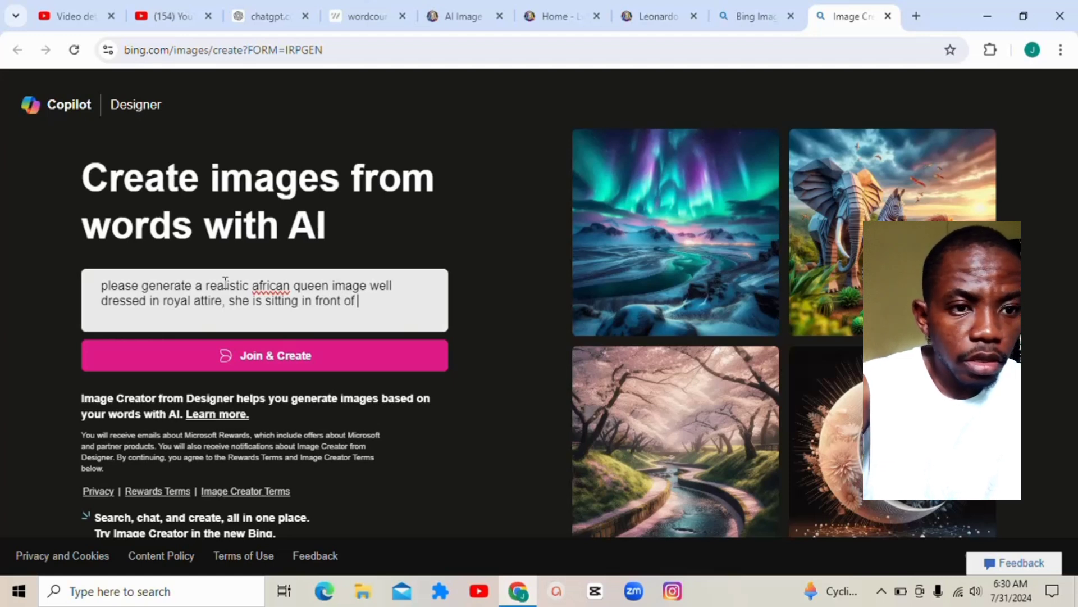
text( a modern)
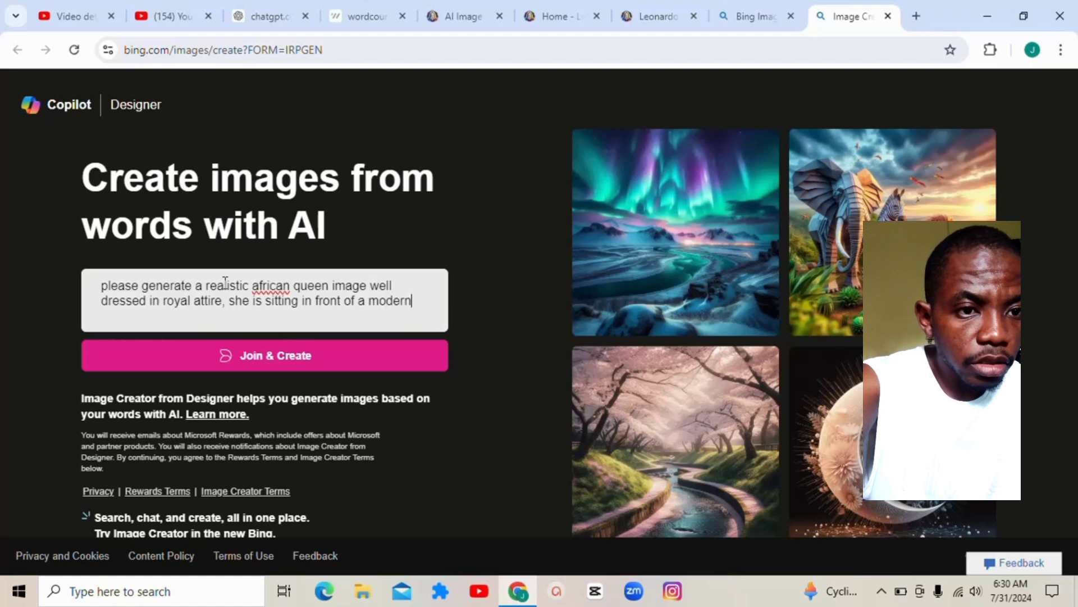
text( house )
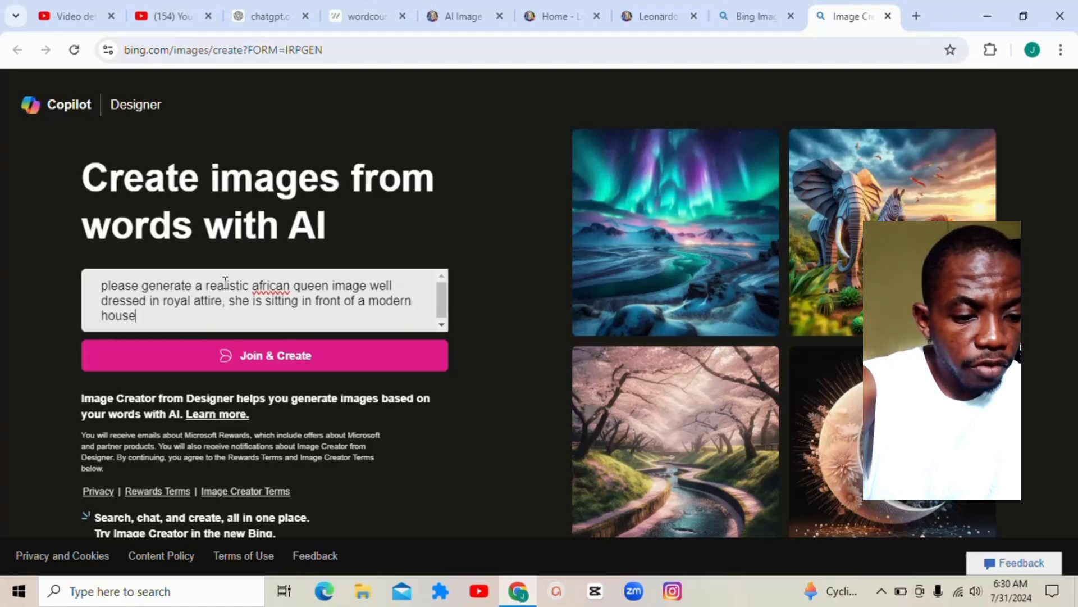
text(smiling. )
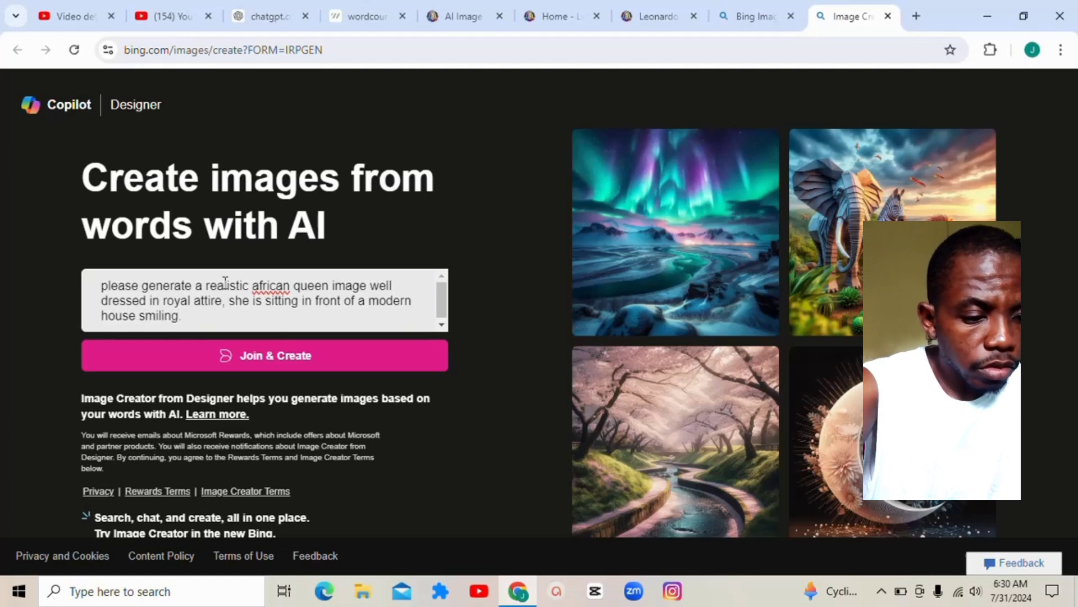
text(The )
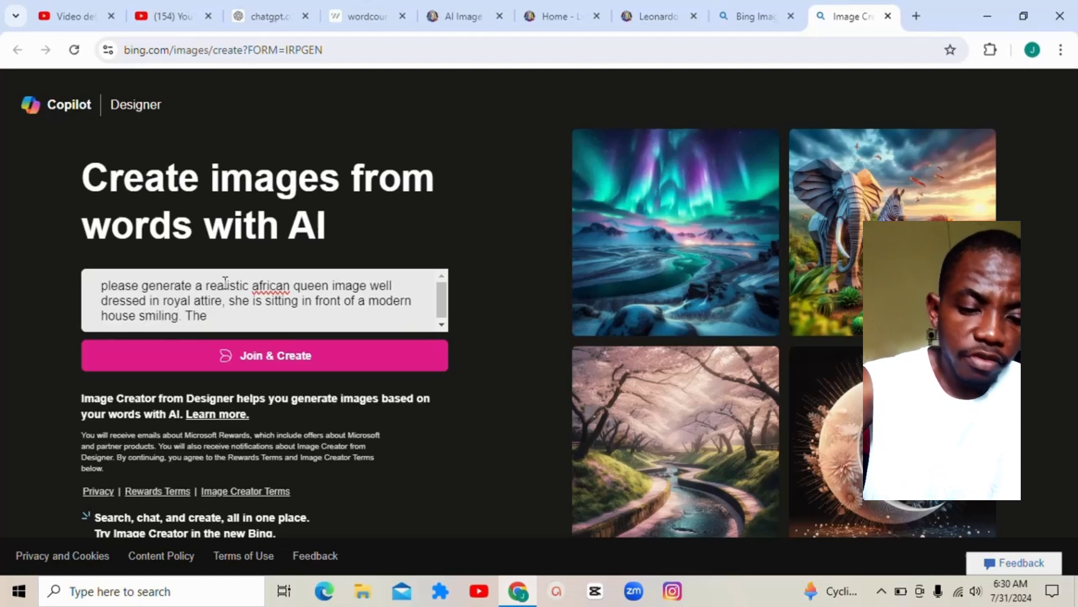
text(backg)
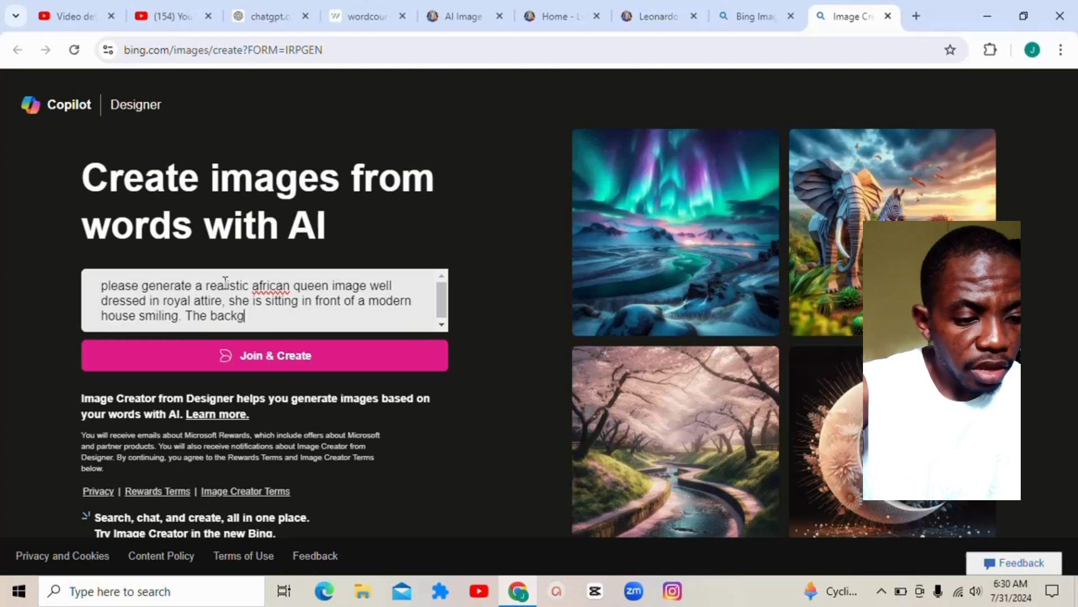
text(rou)
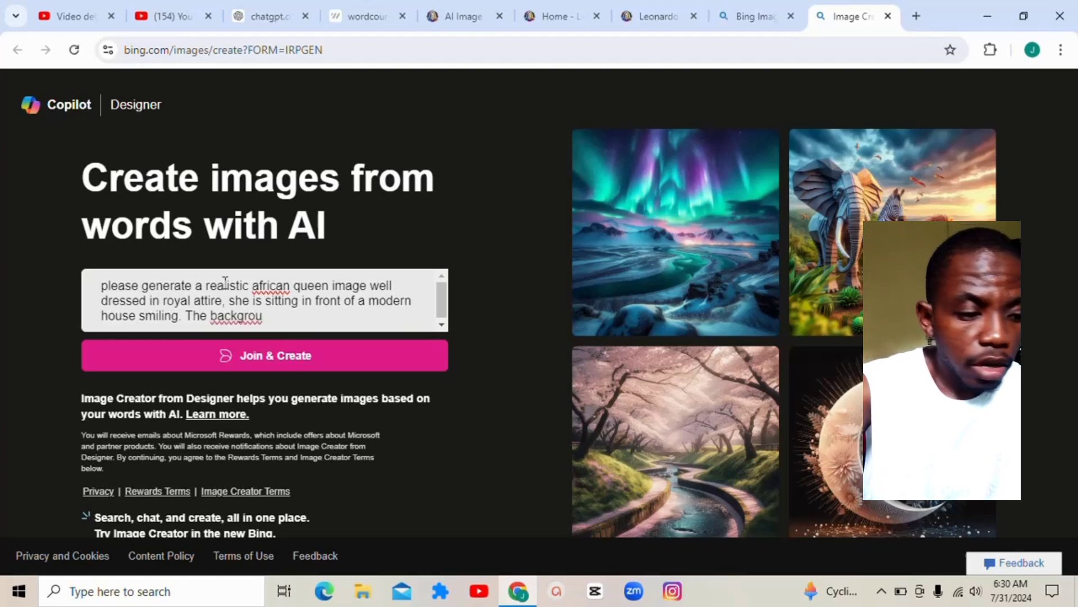
text(nd )
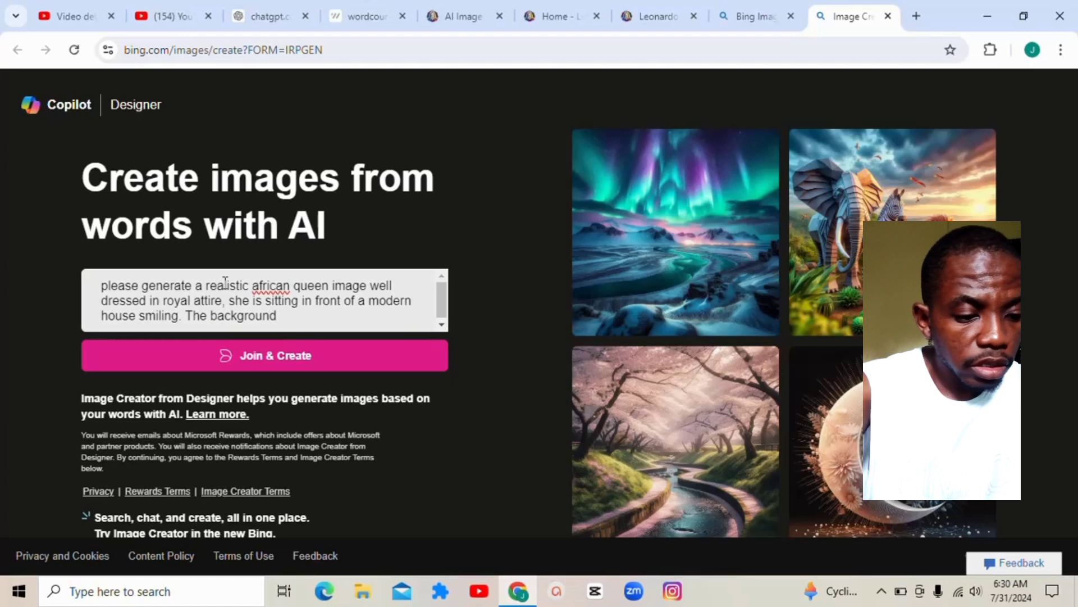
text(of the picture)
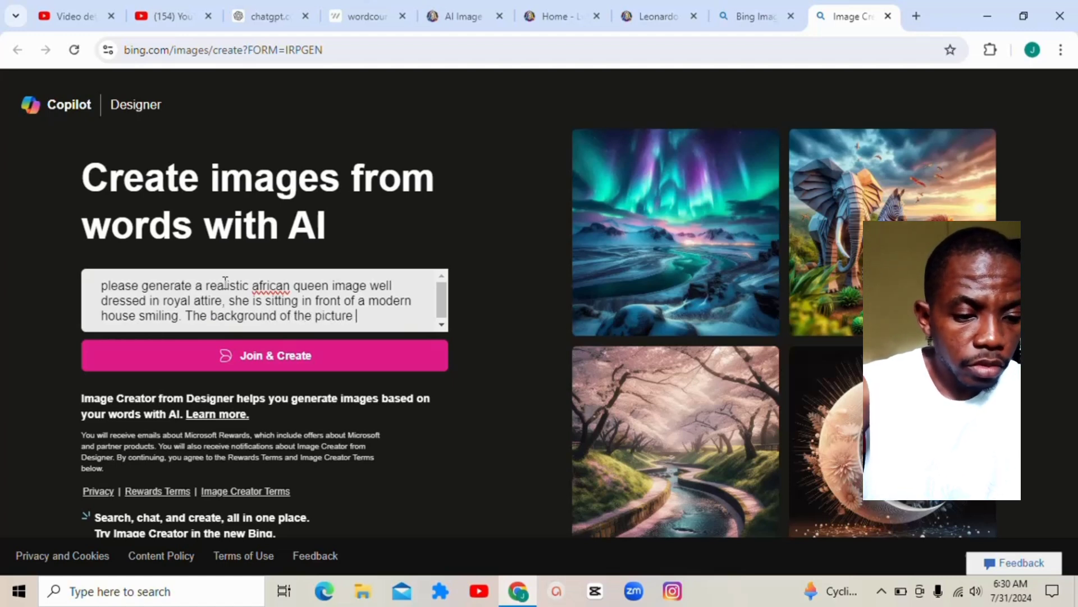
text( sg)
key(BackSpace)
text(hould be a)
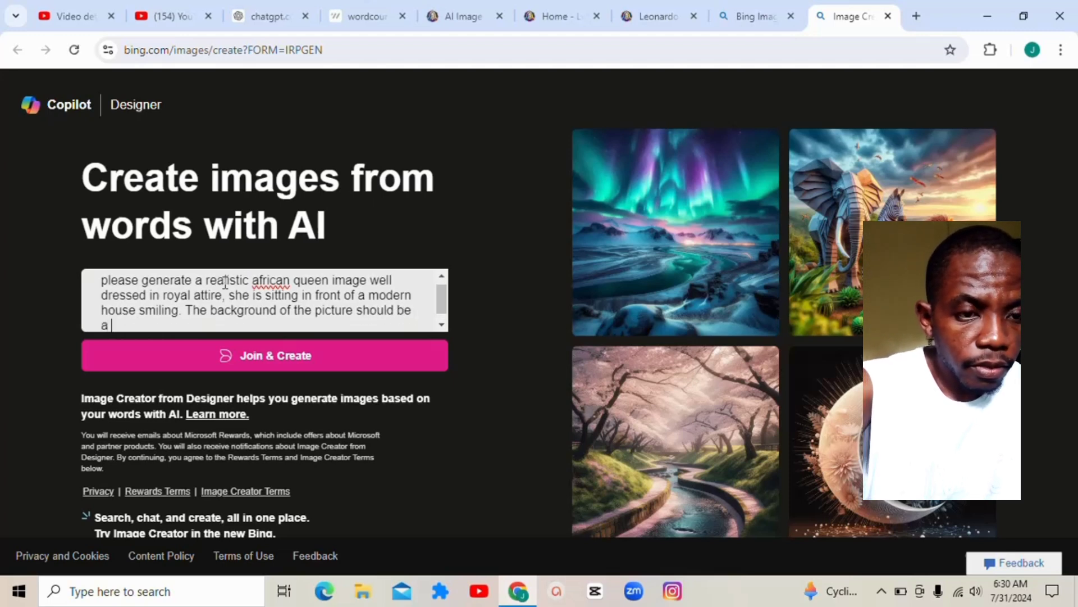
text( mol)
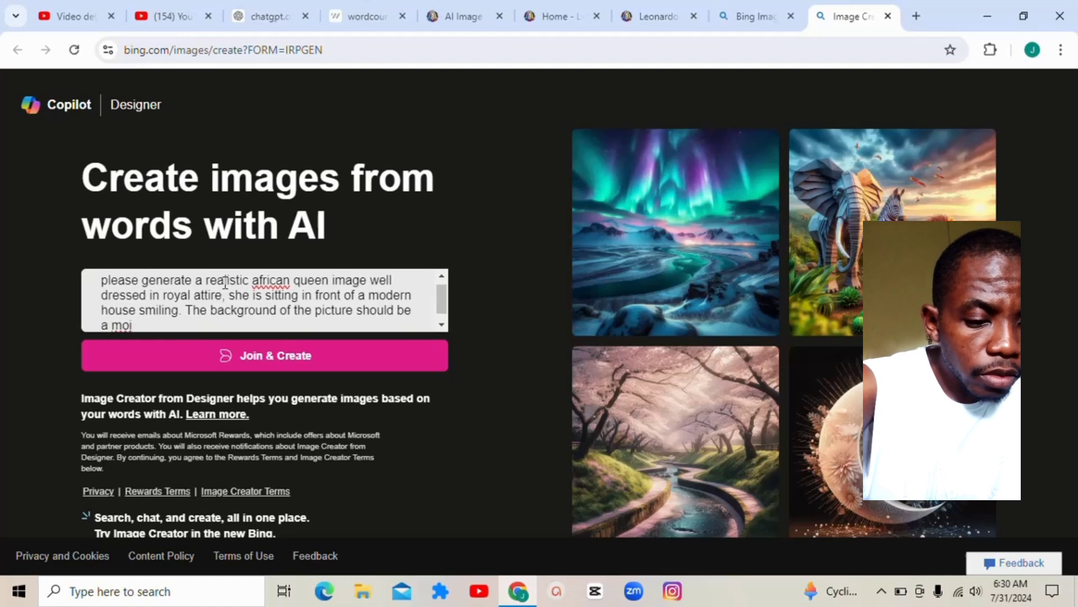
text(rden)
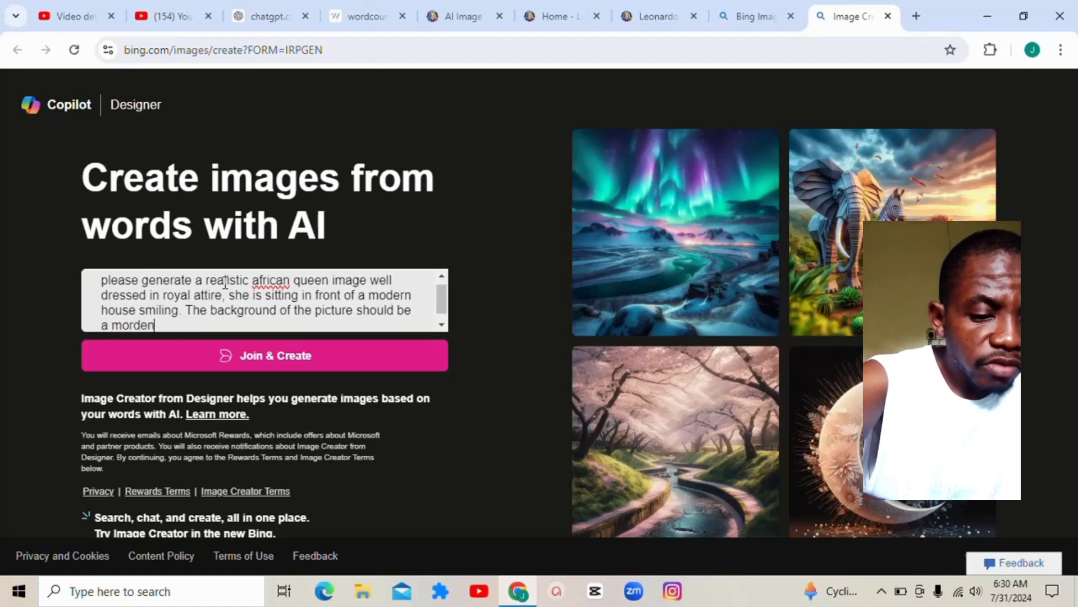
text( house)
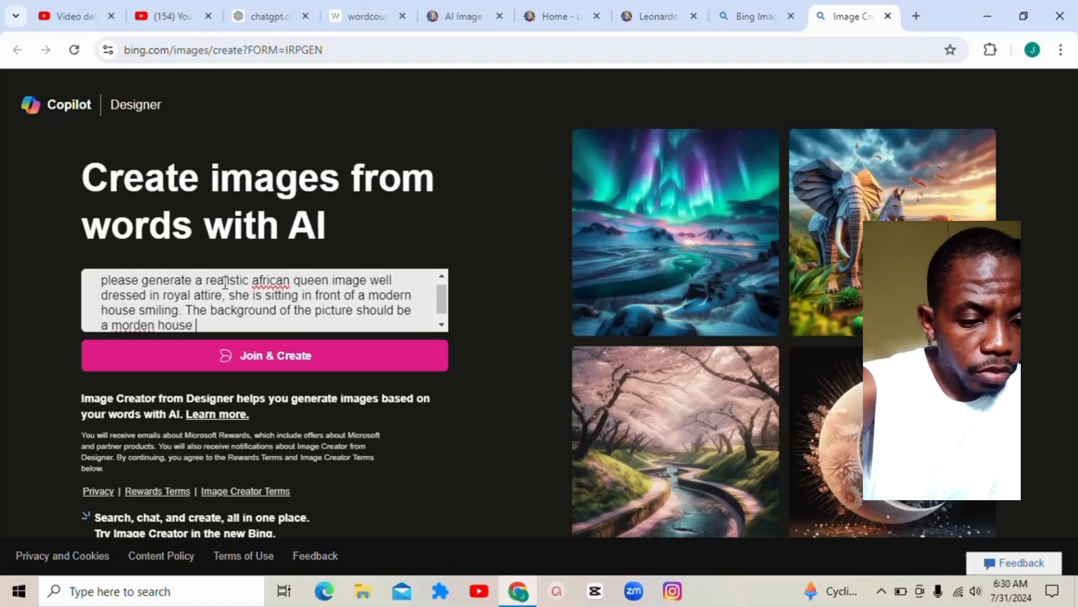
text( ba)
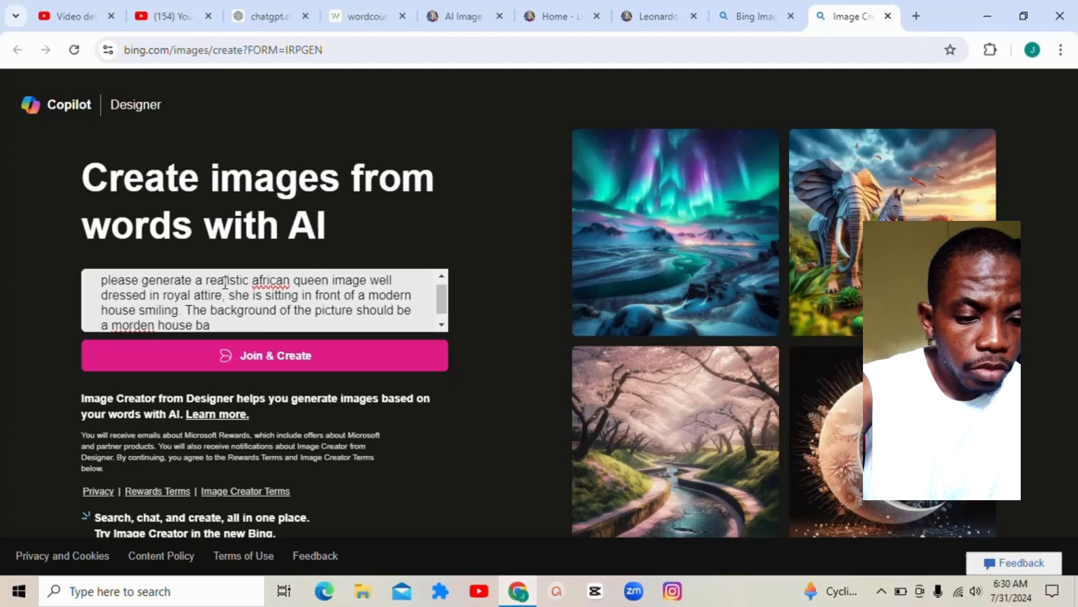
text(ckgroy)
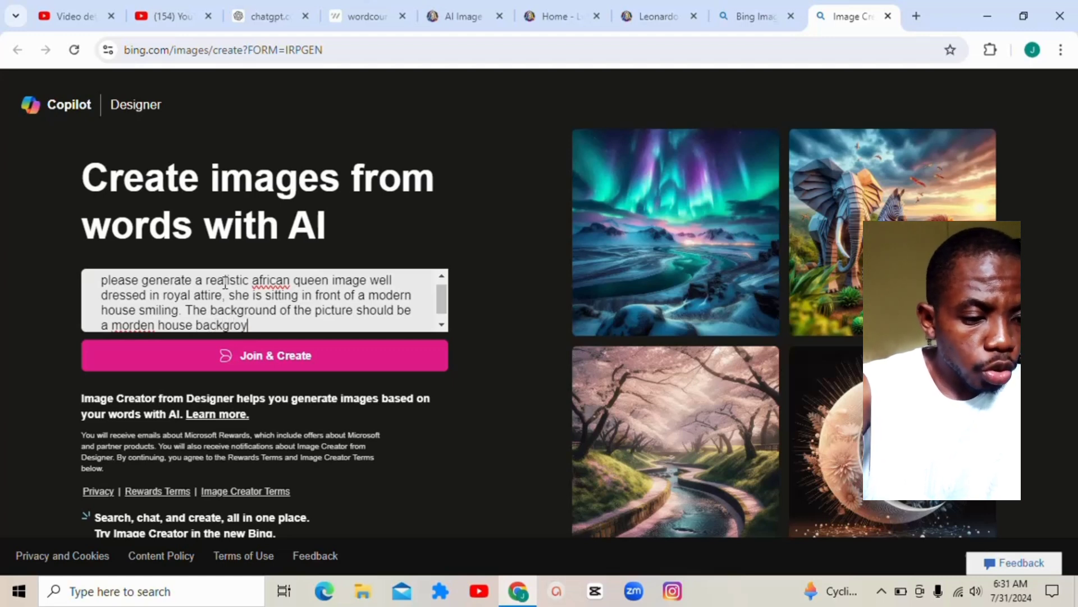
text(nd)
key(BackSpace)
key(BackSpace)
Complete the word 'background', submit the prompt, and scroll to the four generated queen images.
text(und)
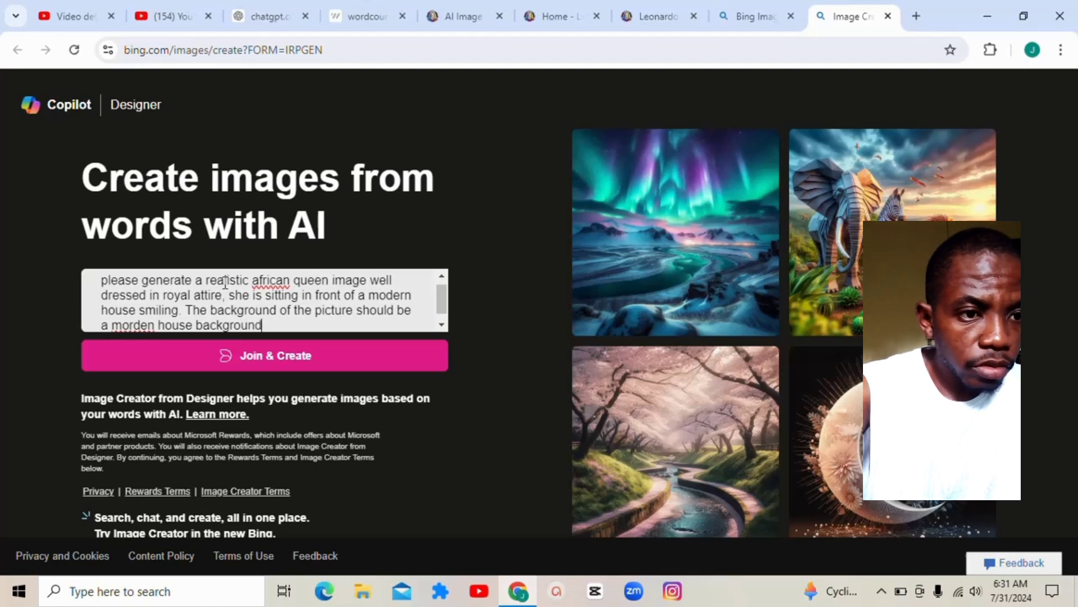
click(286, 363)
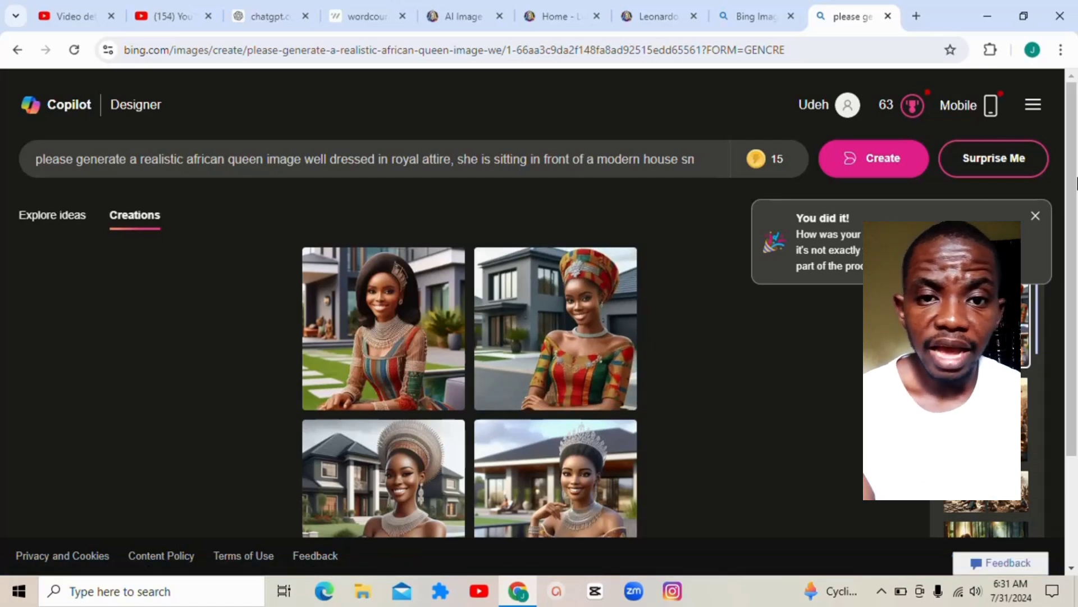
mouse_move(1076, 183)
mouse_down()
mouse_move(1076, 236)
mouse_move(1076, 177)
mouse_up()
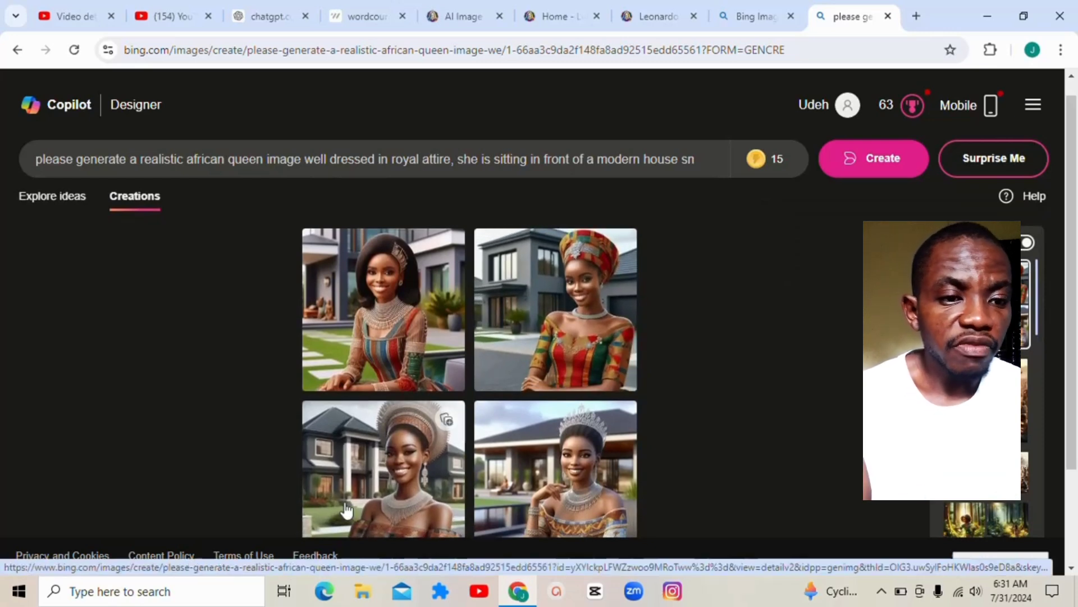
Download the third generated queen image and open the saved JPEG in Photos.
click(354, 473)
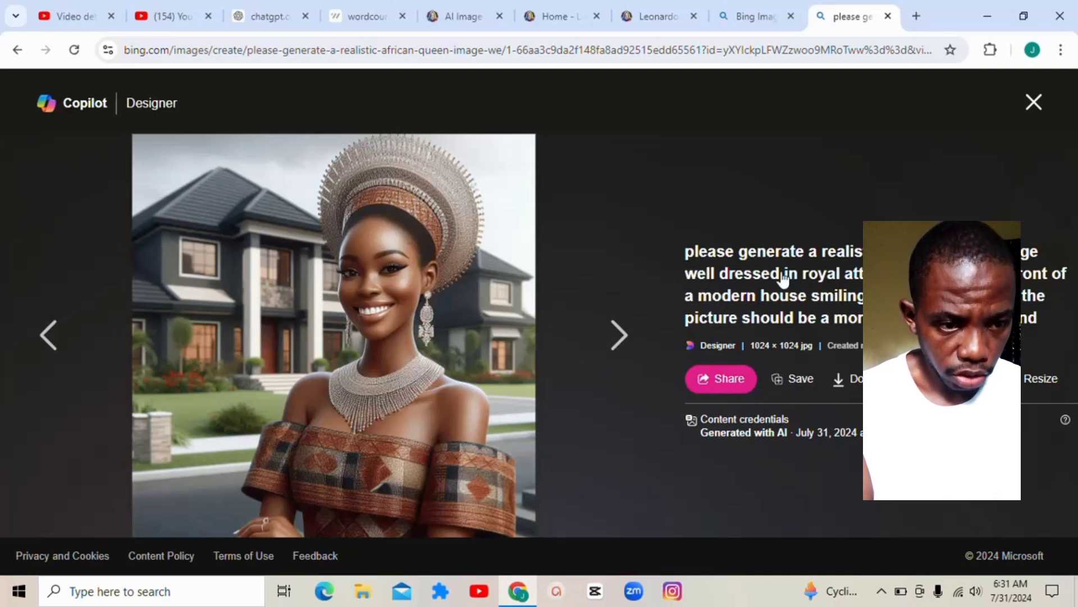
click(855, 385)
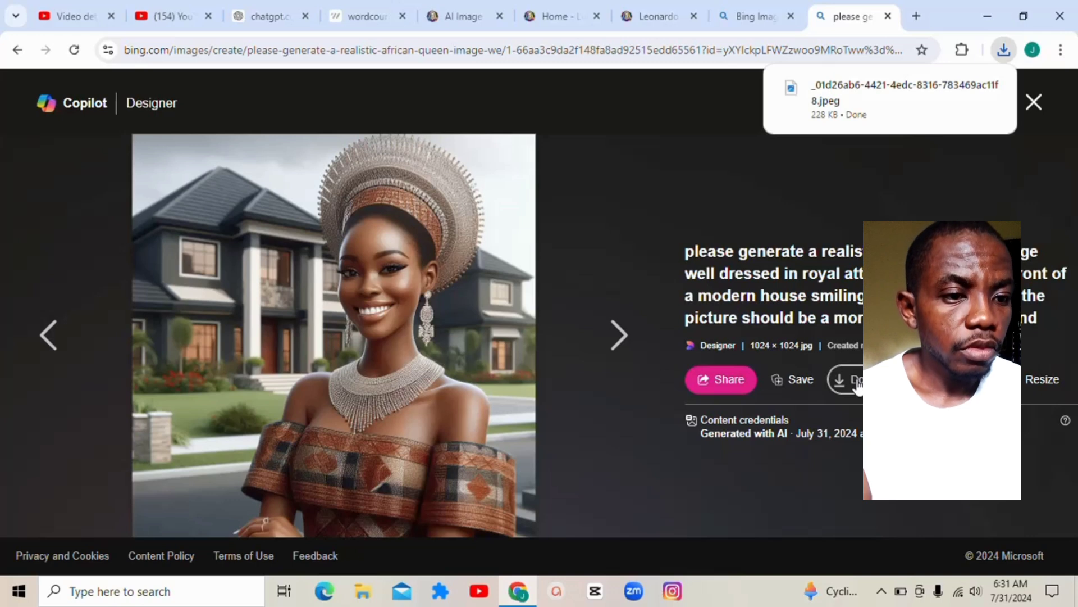
mouse_move(901, 113)
click(870, 98)
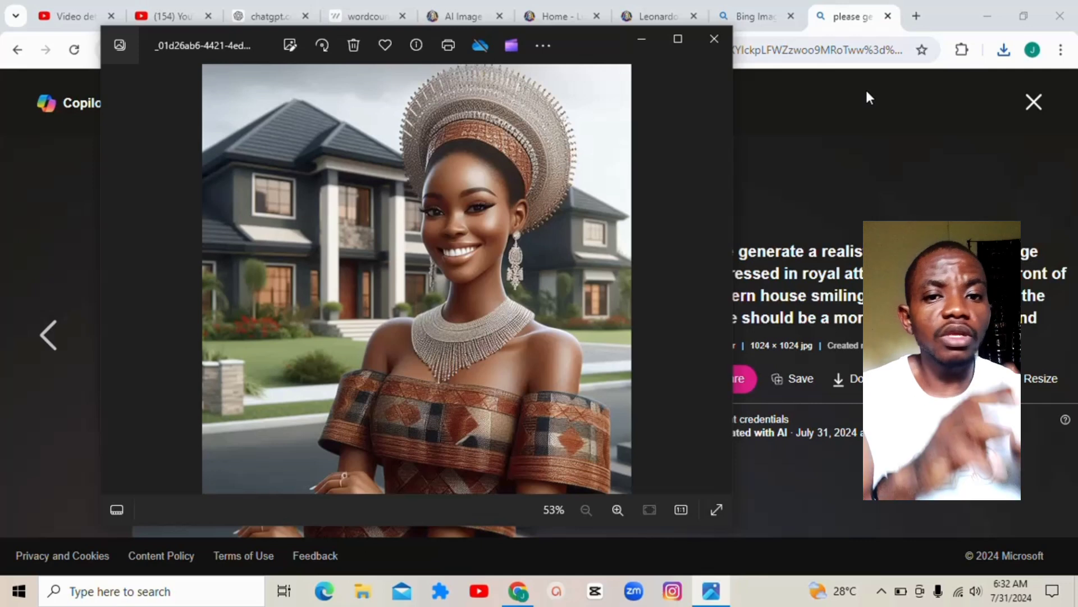
Bring the Chrome window with the Bing Images tab in front of Photos.
click(741, 13)
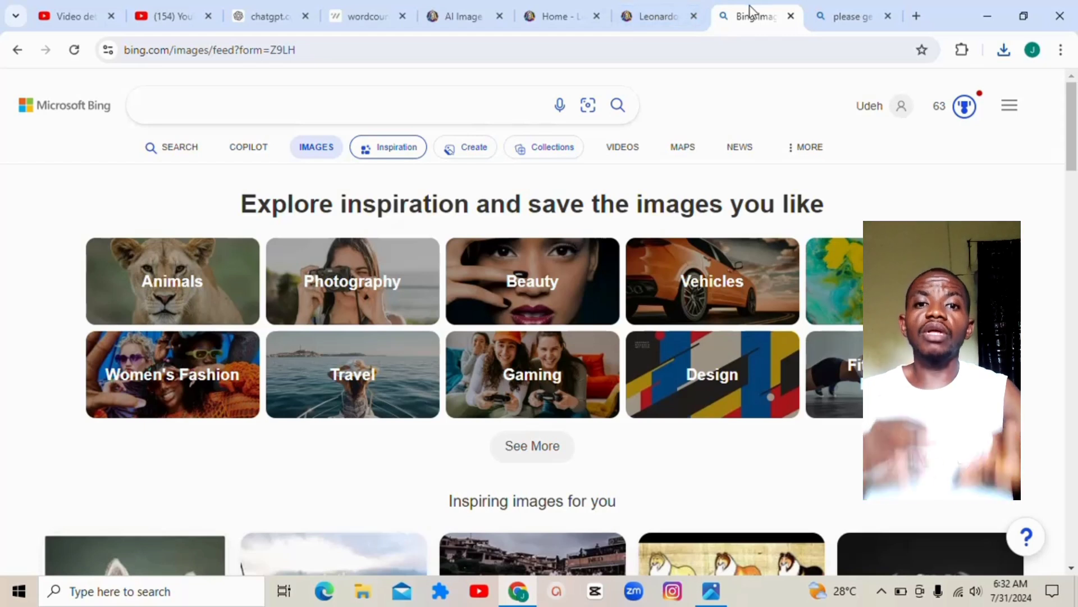
From Creations, download the second queen image in the colourful headwrap, then switch to Leonardo.Ai.
click(485, 147)
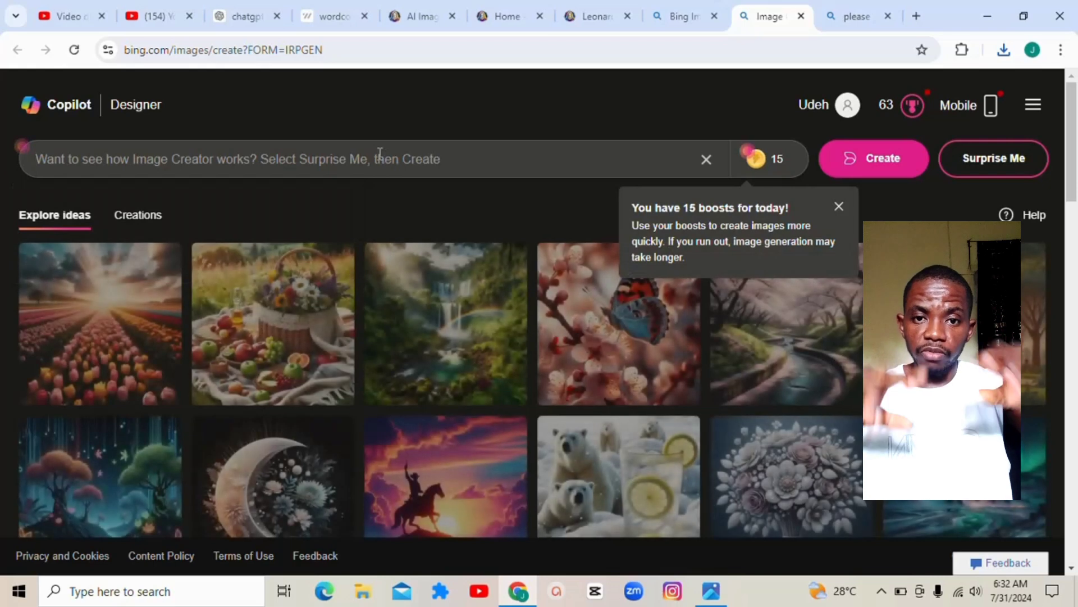
click(145, 221)
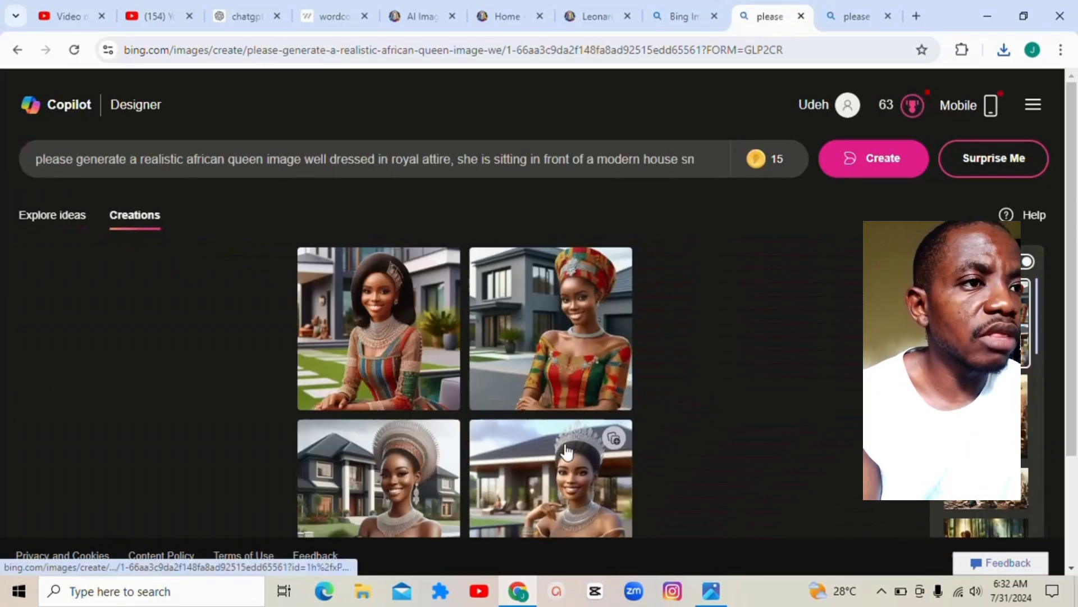
click(585, 332)
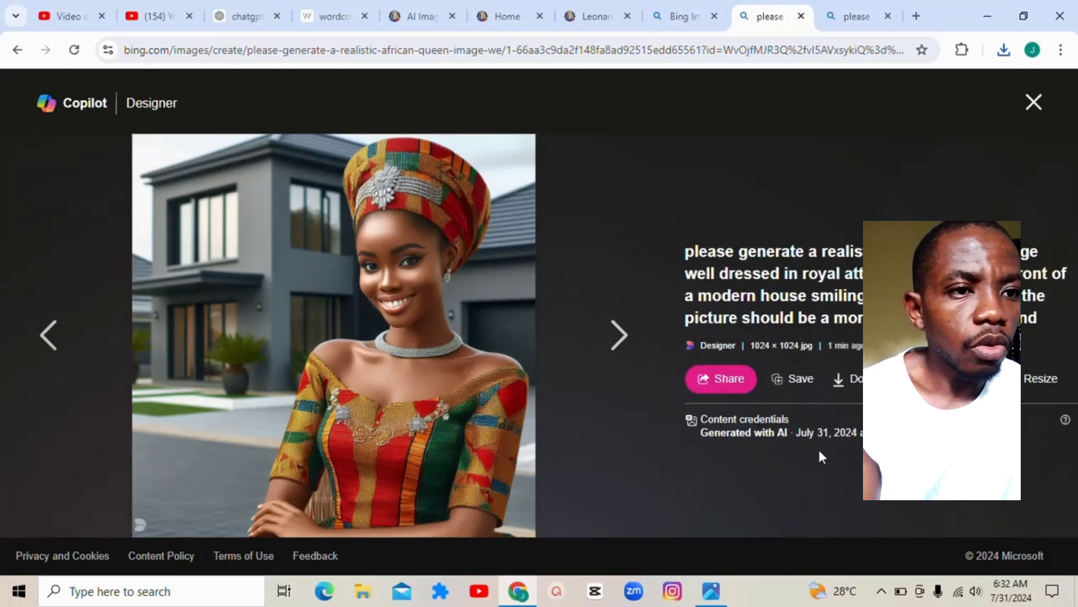
click(843, 379)
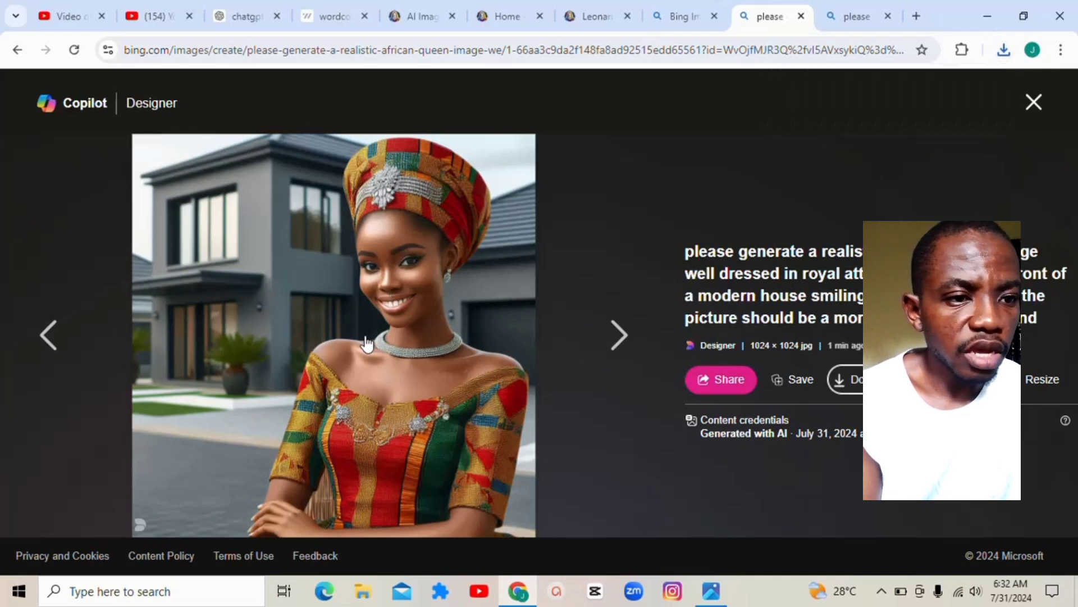
click(591, 3)
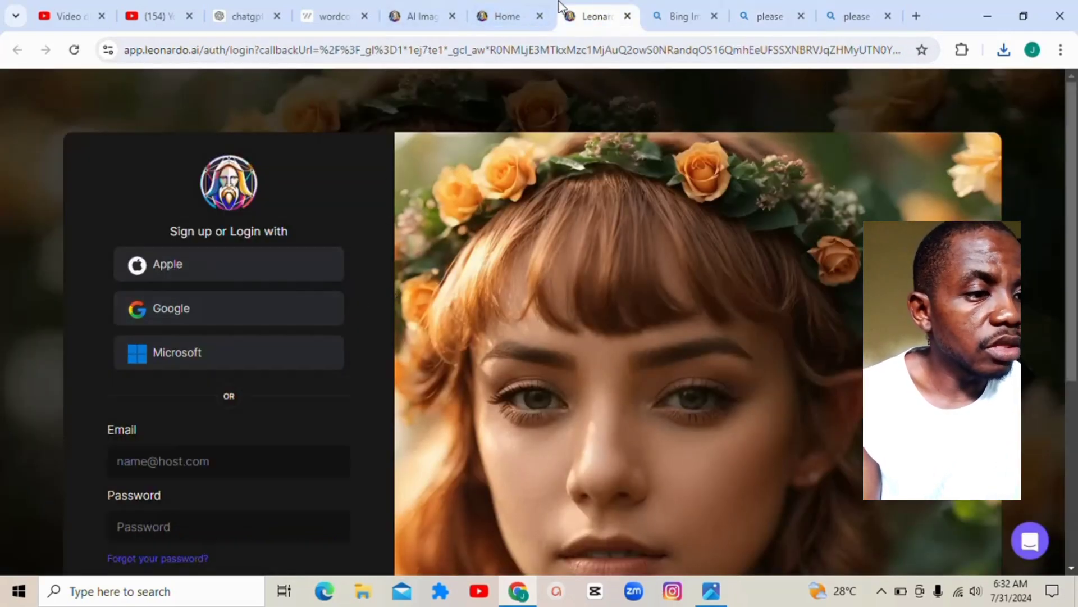
Go to the Leonardo.Ai home page and open the Canvas Editor from the sidebar.
click(500, 14)
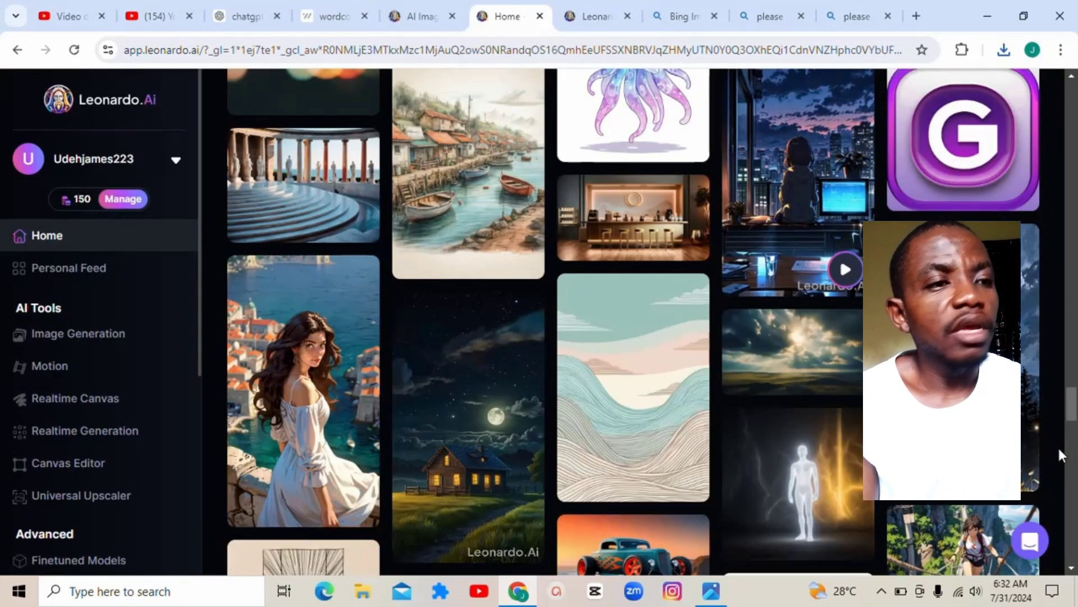
scroll(1073, 412, up, 1)
drag(1072, 413, 1074, 94)
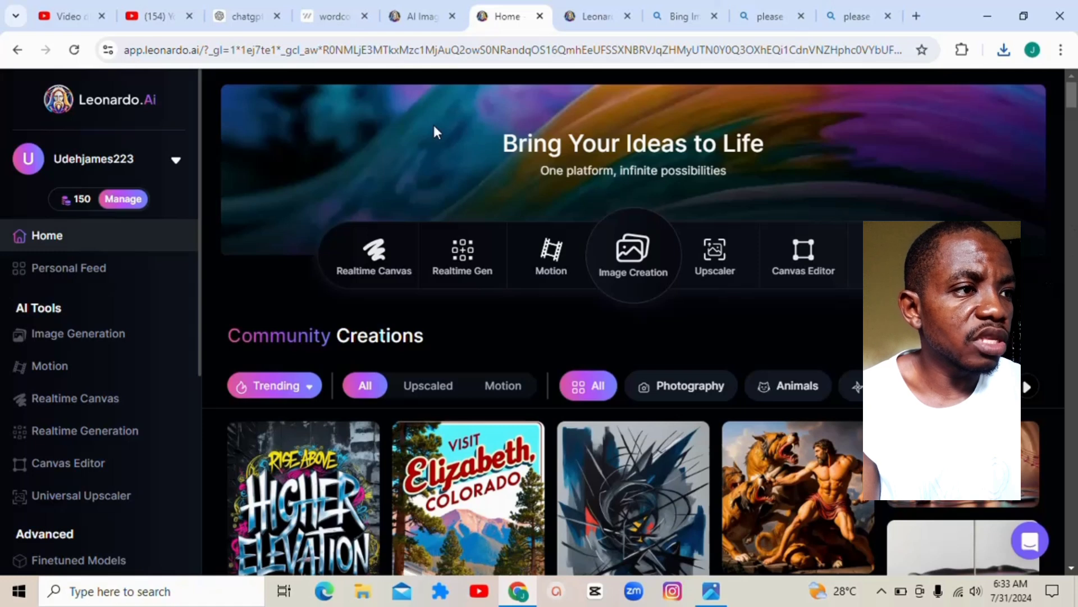
click(112, 471)
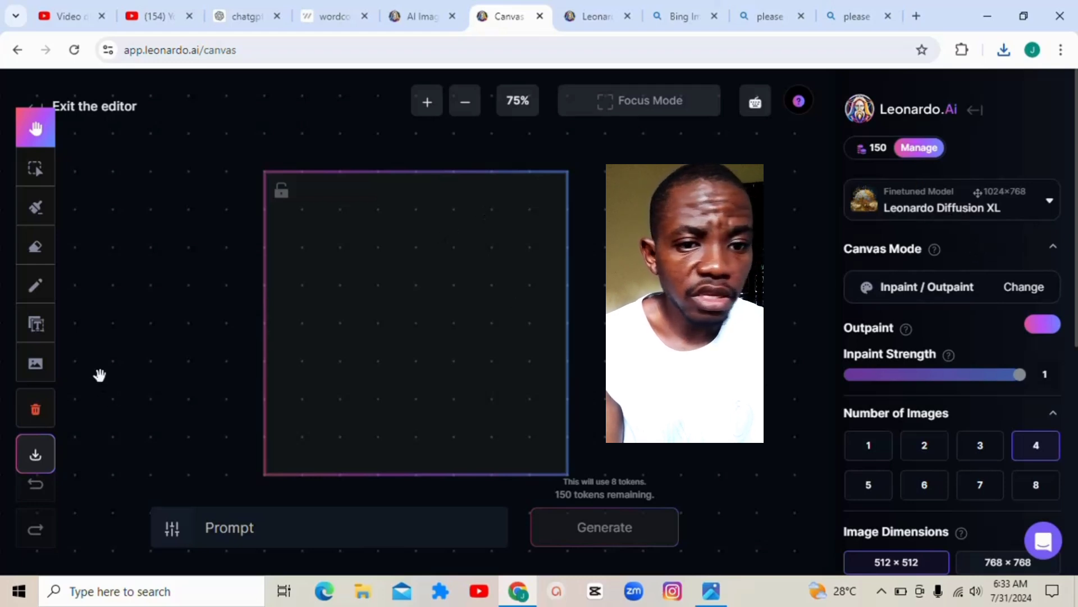
Choose the select tool and set the canvas aspect ratio to 16:9 (912 × 512).
click(35, 169)
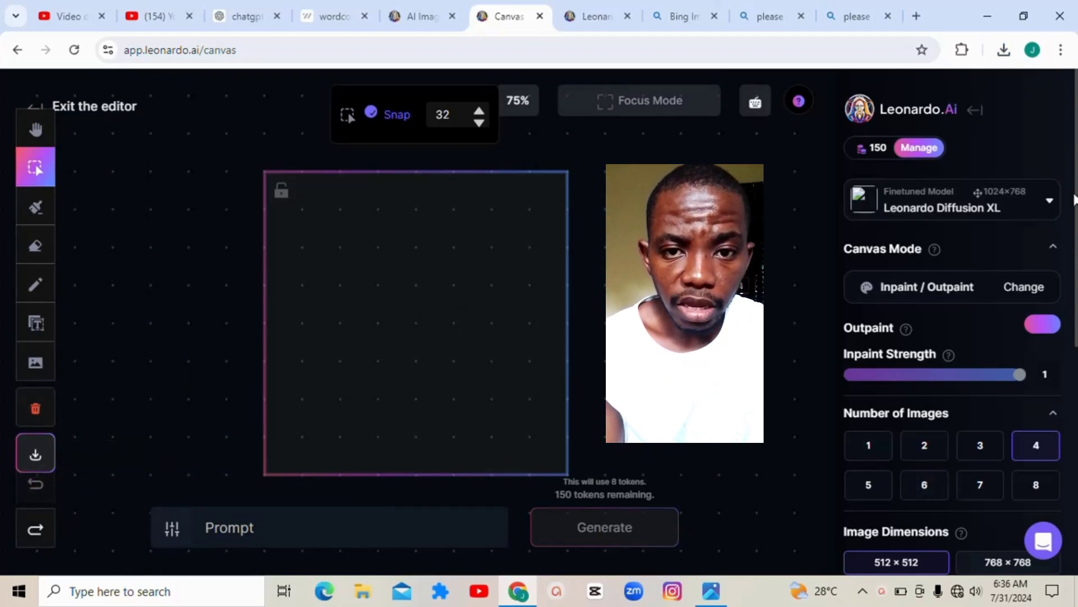
scroll(955, 320, down, 3)
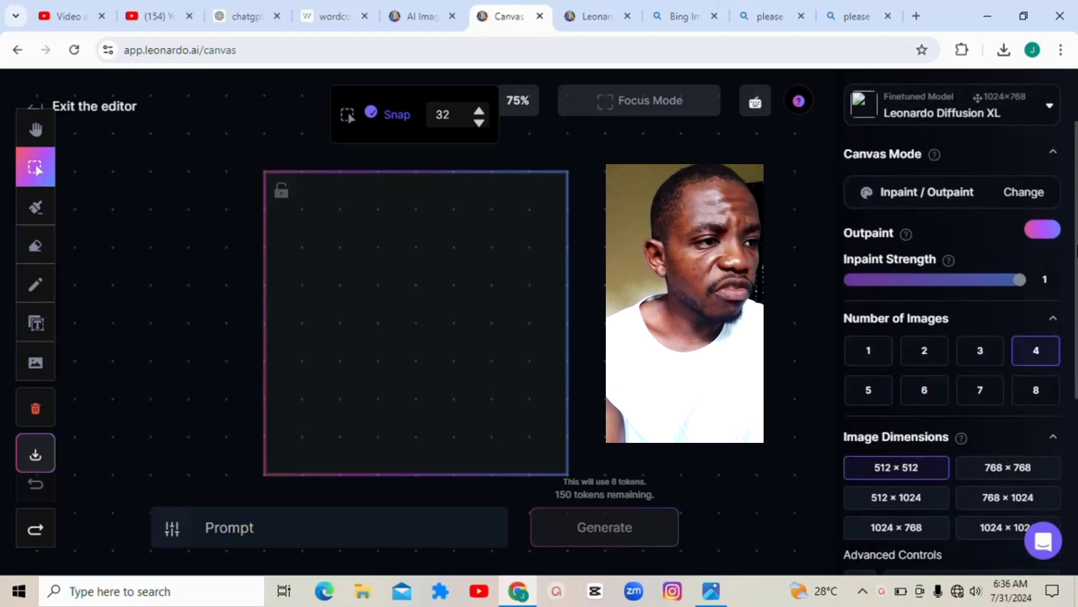
scroll(874, 329, down, 1)
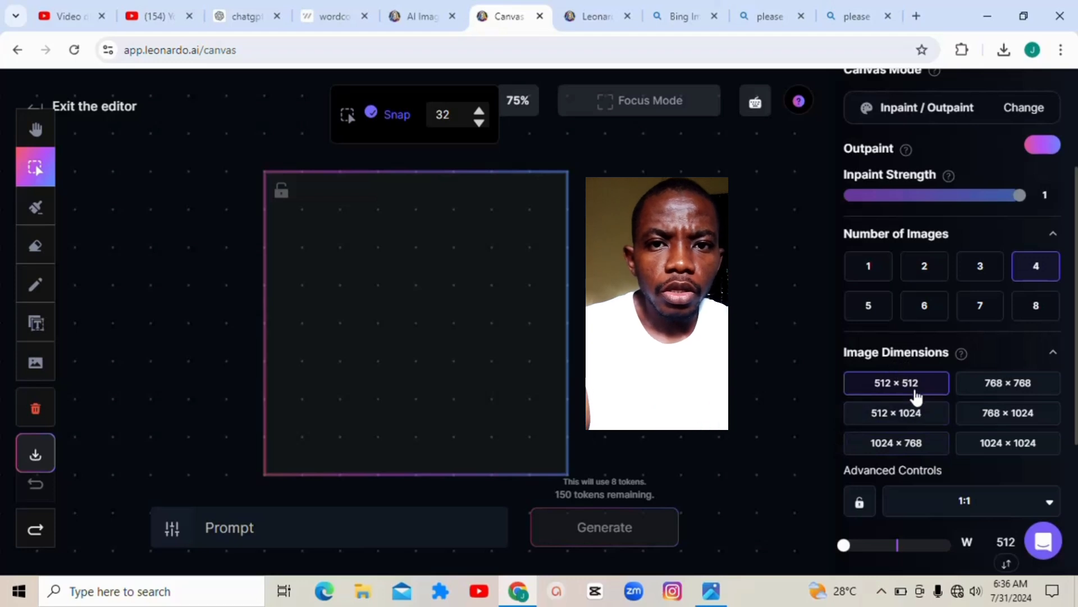
scroll(1074, 275, down, 2)
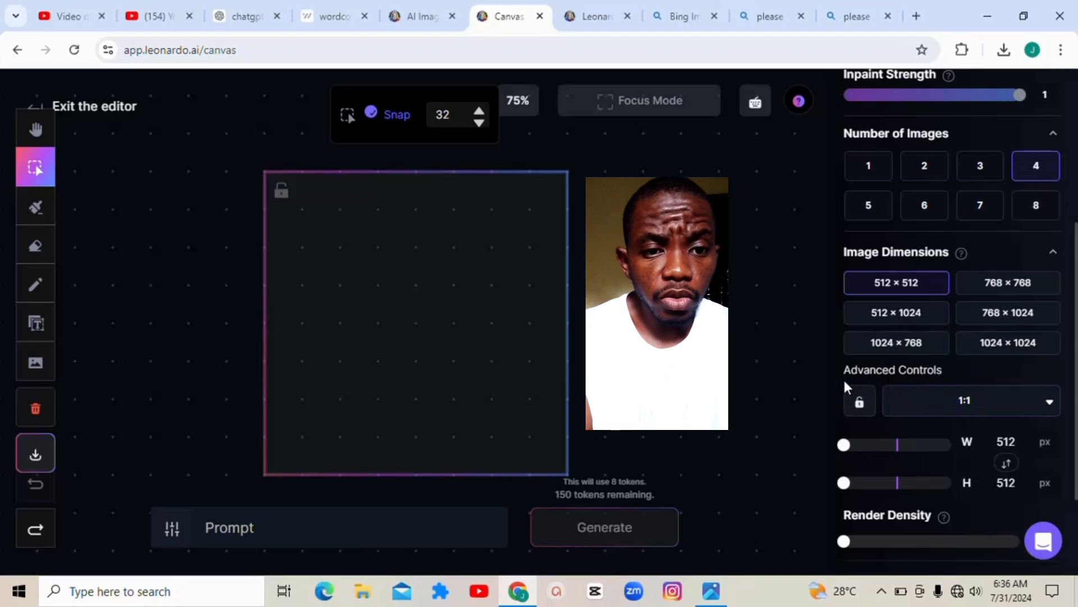
click(1048, 404)
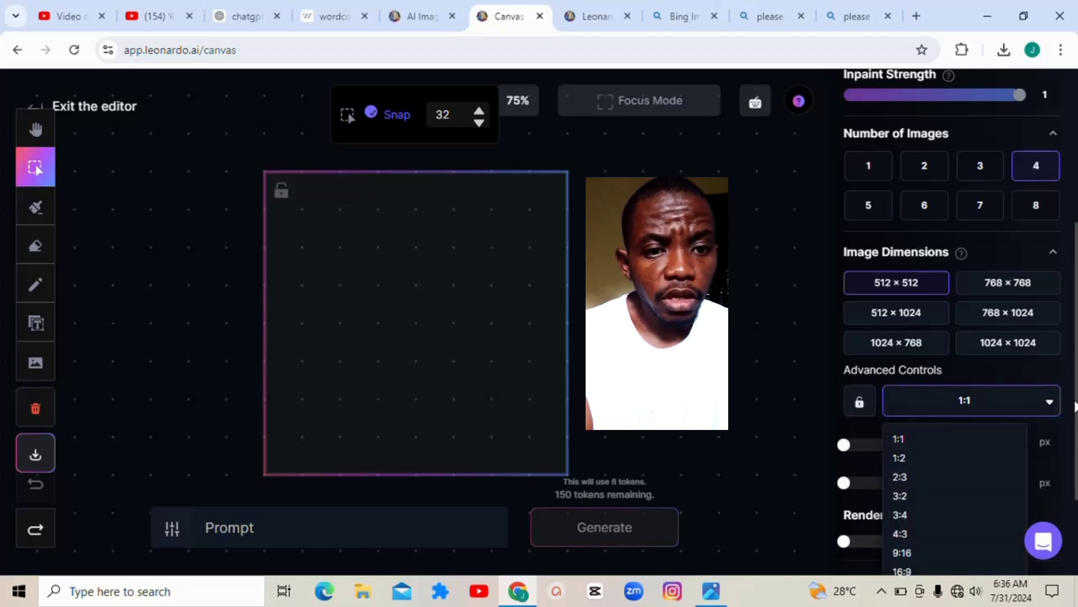
click(957, 439)
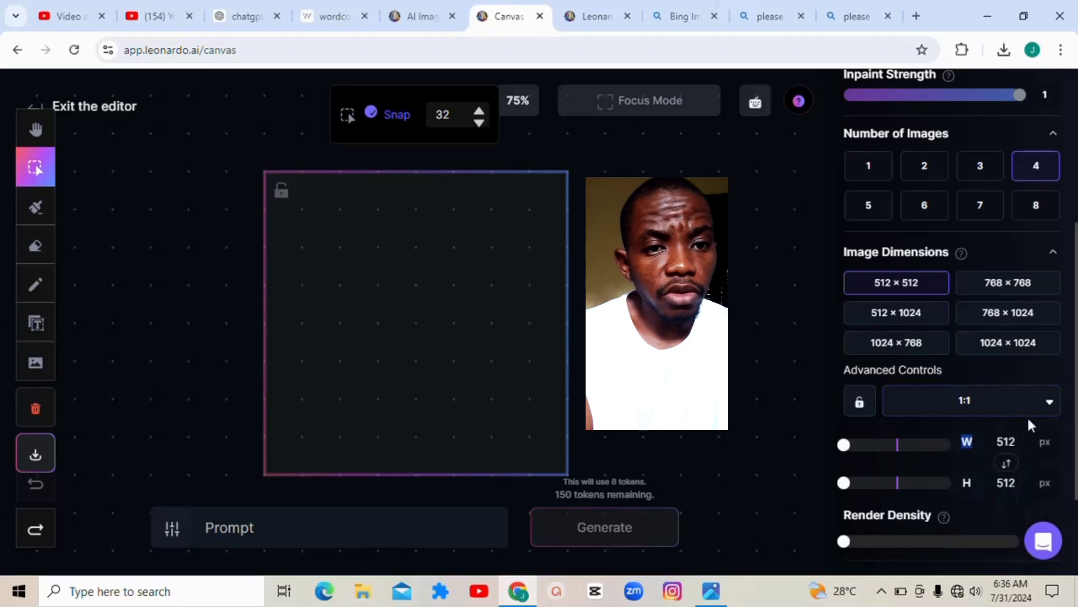
click(1048, 415)
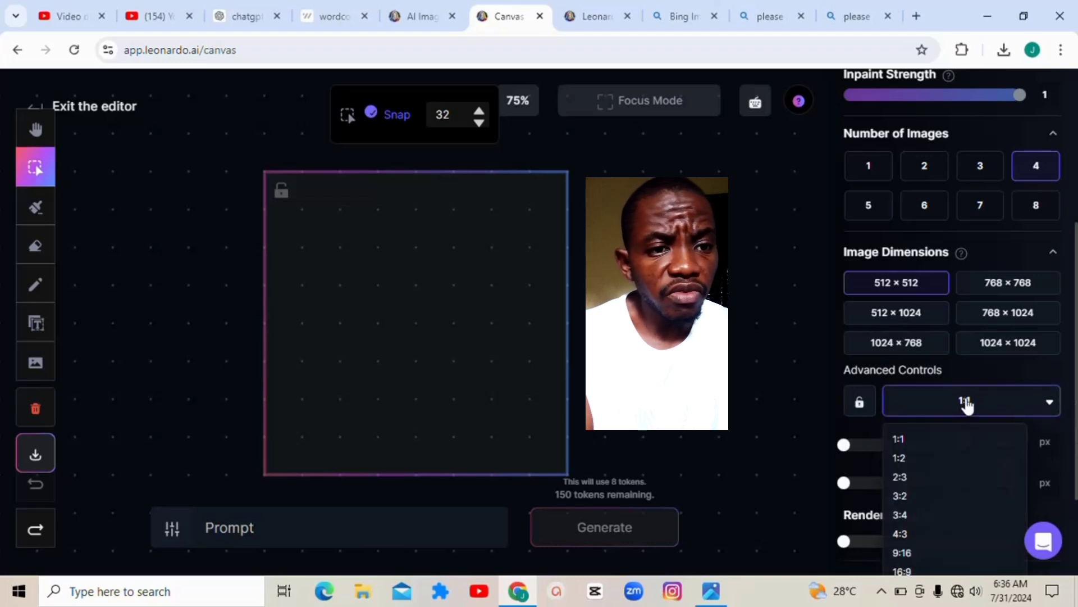
click(915, 570)
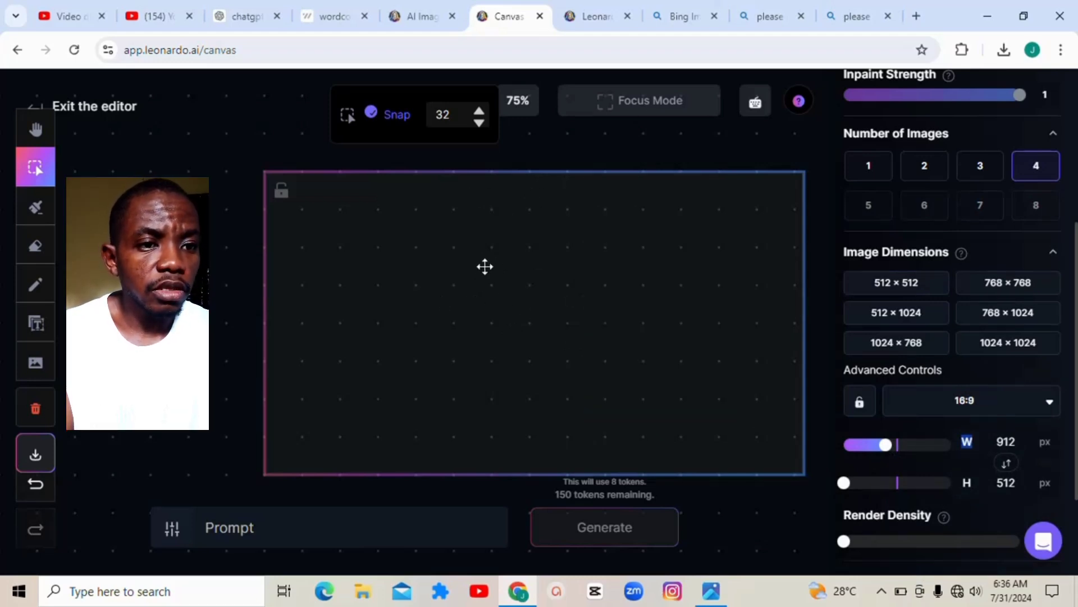
Upload the first African queen image from the Downloads folder onto the canvas.
click(30, 369)
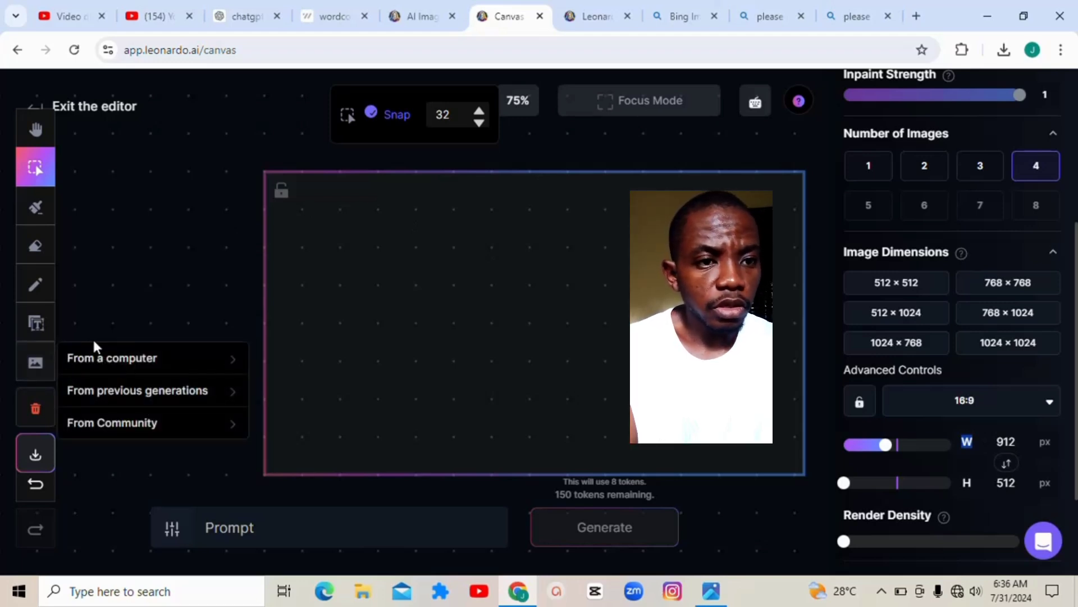
click(96, 358)
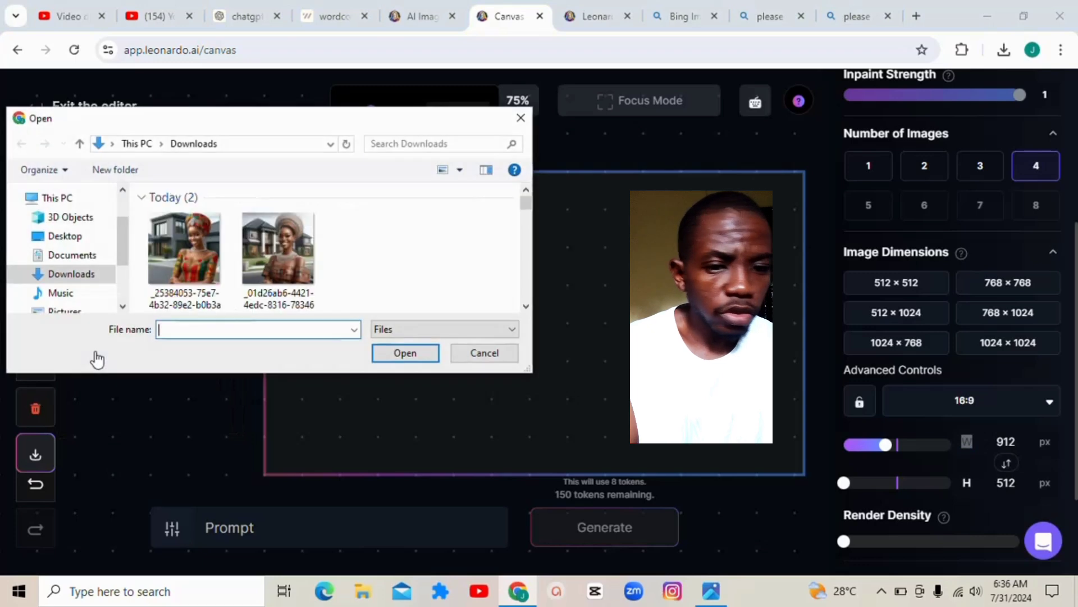
click(198, 237)
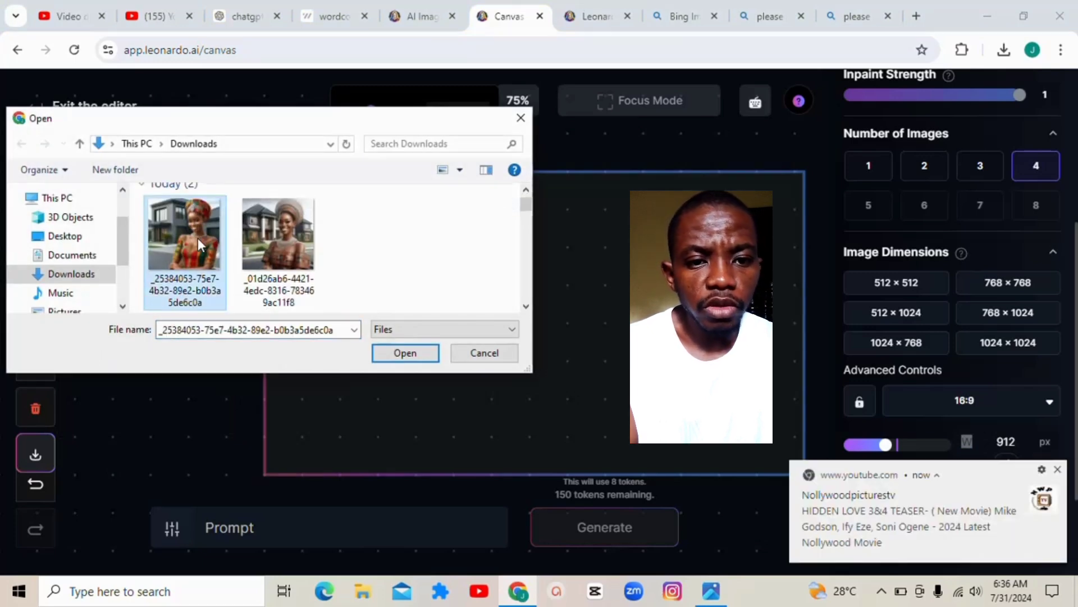
click(404, 353)
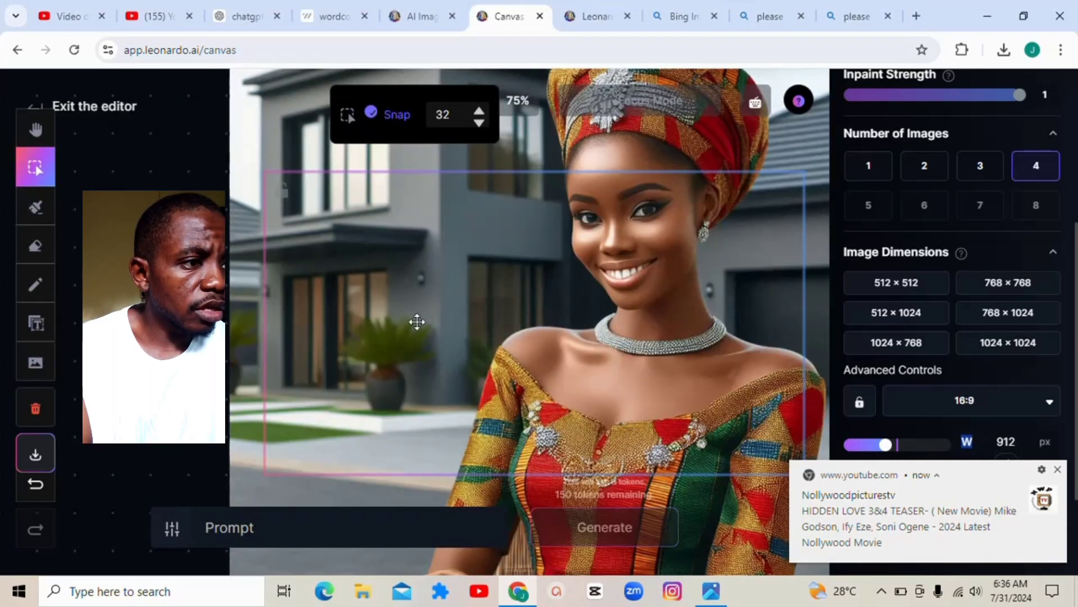
Shrink and position the queen image to the frame's full height, aligned with its top.
drag(241, 96, 193, 185)
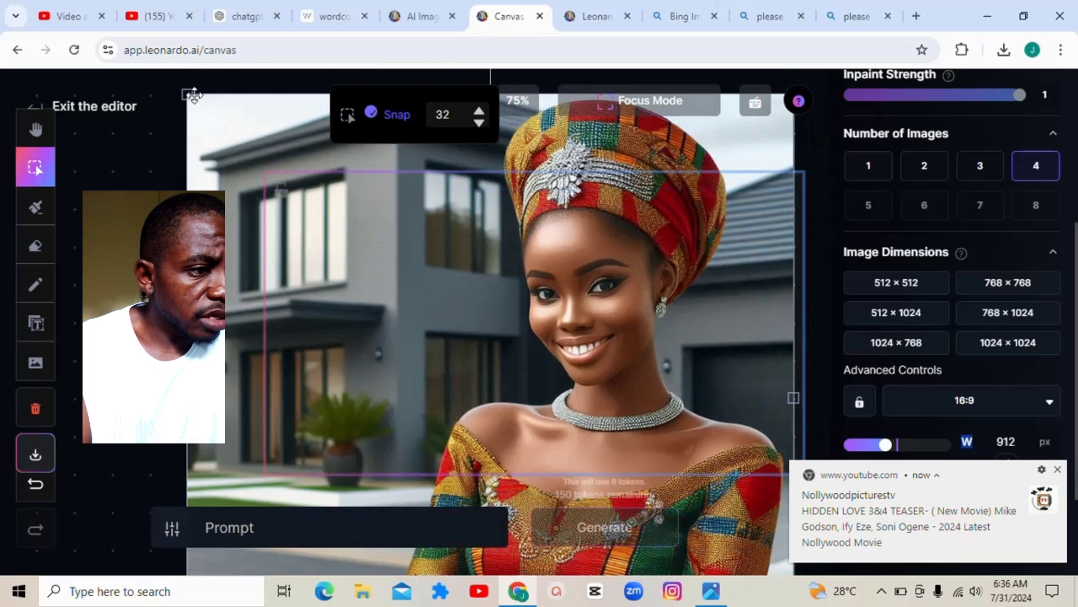
drag(189, 96, 366, 336)
drag(441, 309, 393, 202)
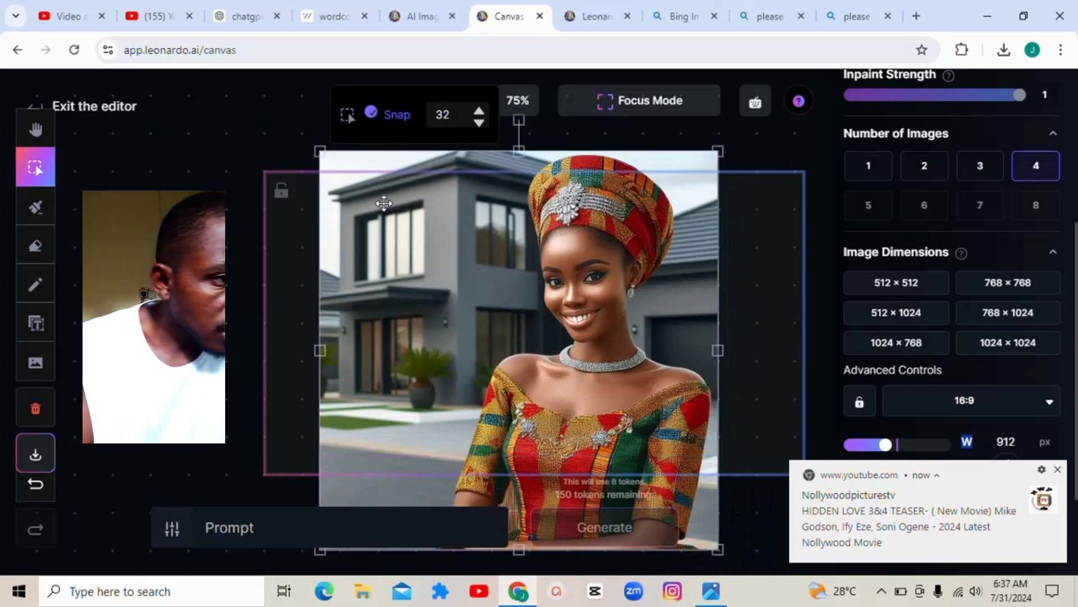
drag(322, 149, 369, 258)
drag(453, 301, 437, 245)
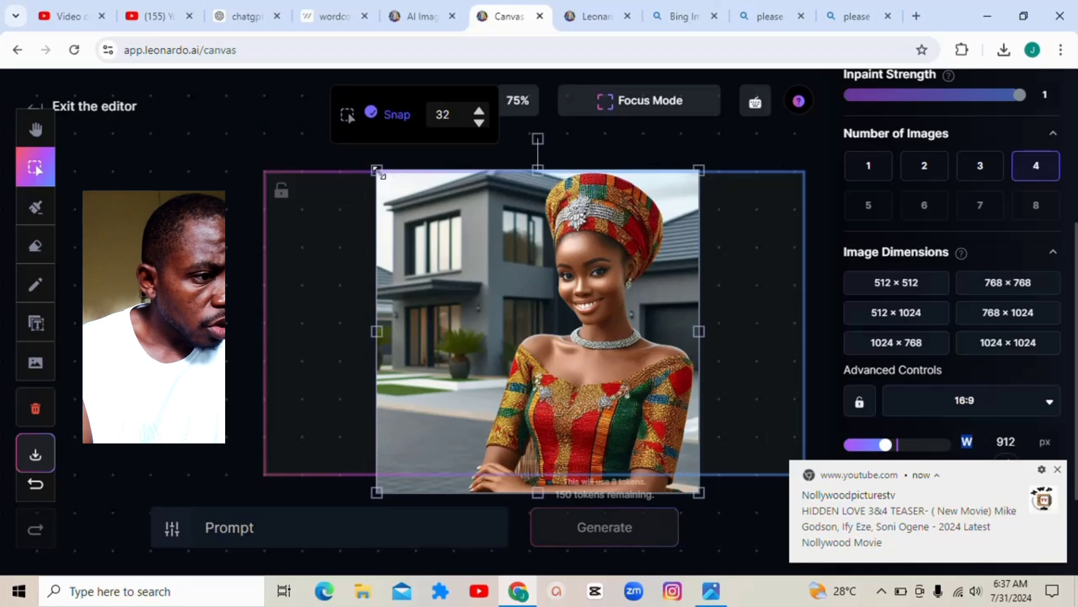
drag(377, 170, 396, 189)
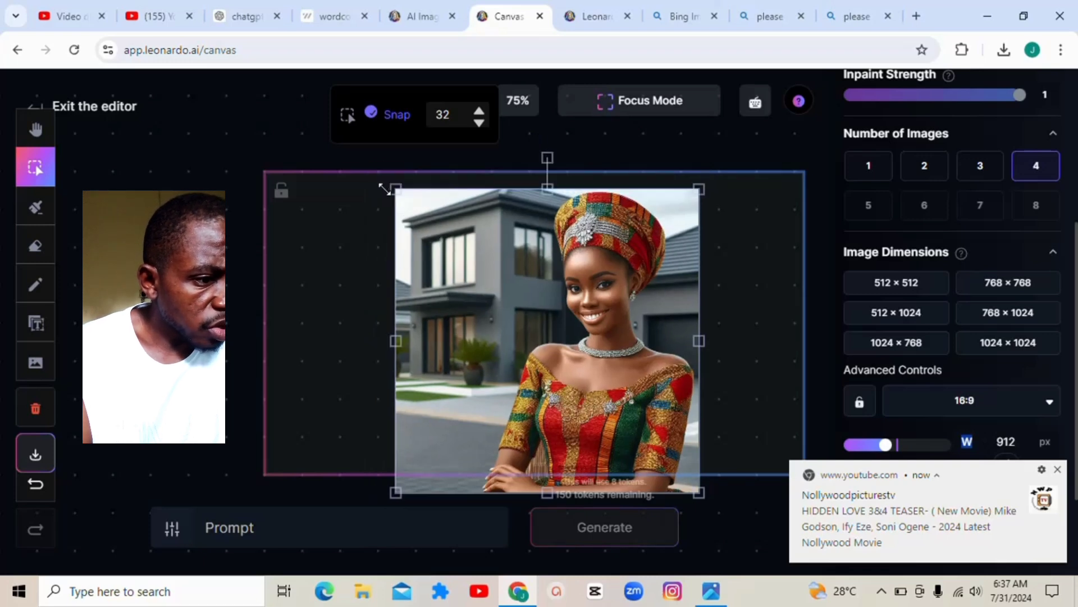
drag(478, 293, 459, 274)
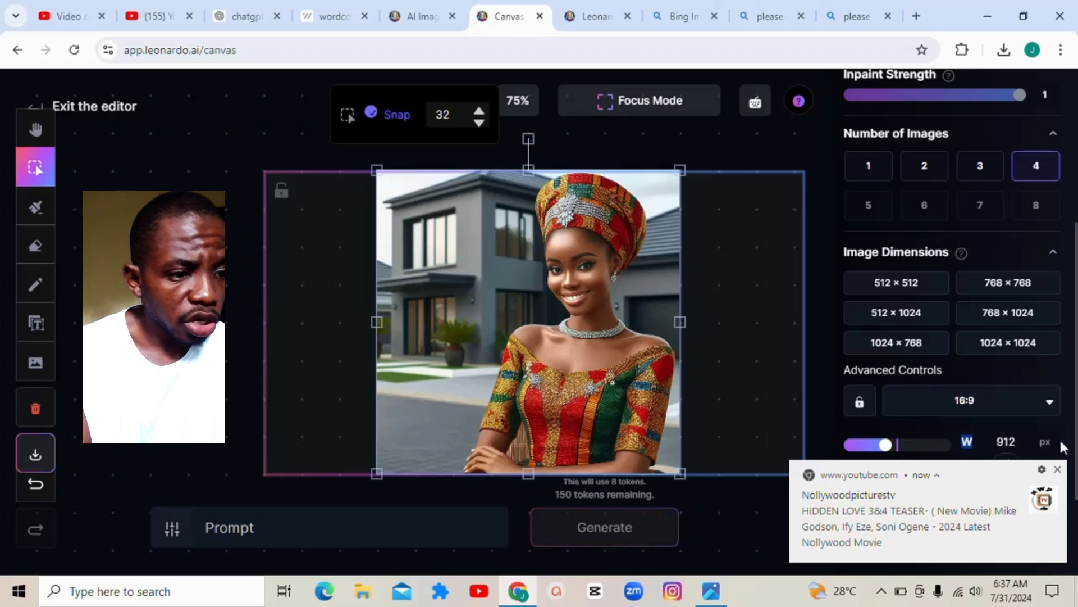
Dismiss the notification and generate outpainted variations with the prompt 'landscape'.
click(1058, 470)
click(428, 529)
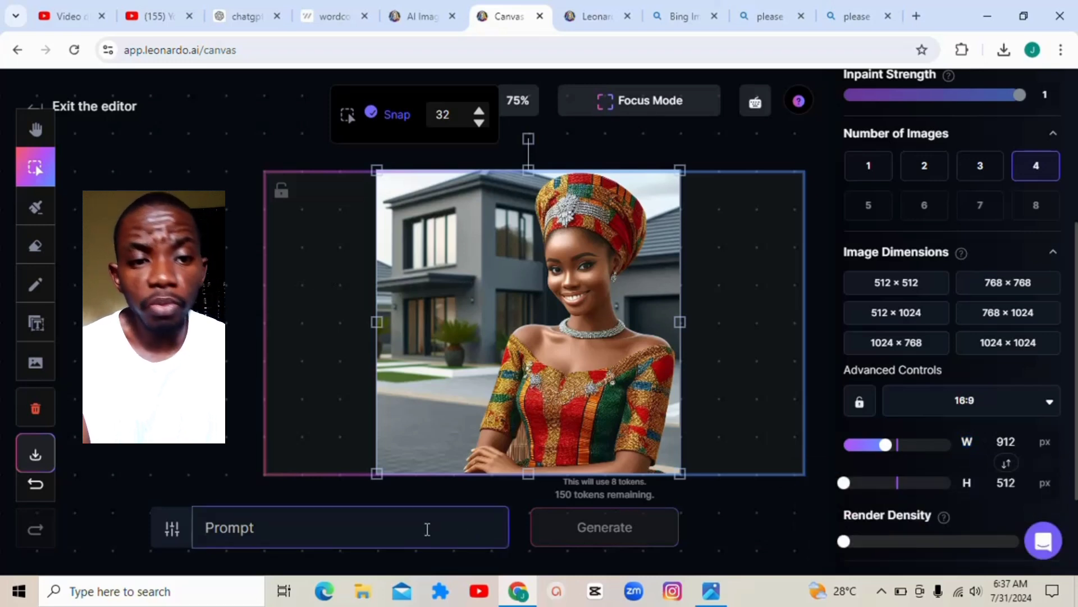
text(I)
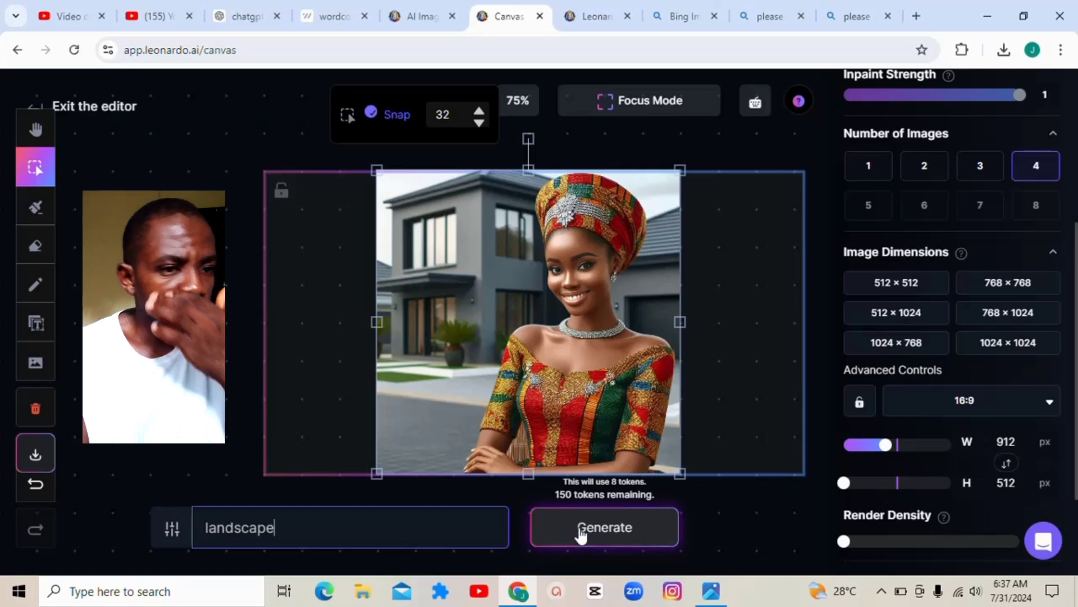
click(581, 532)
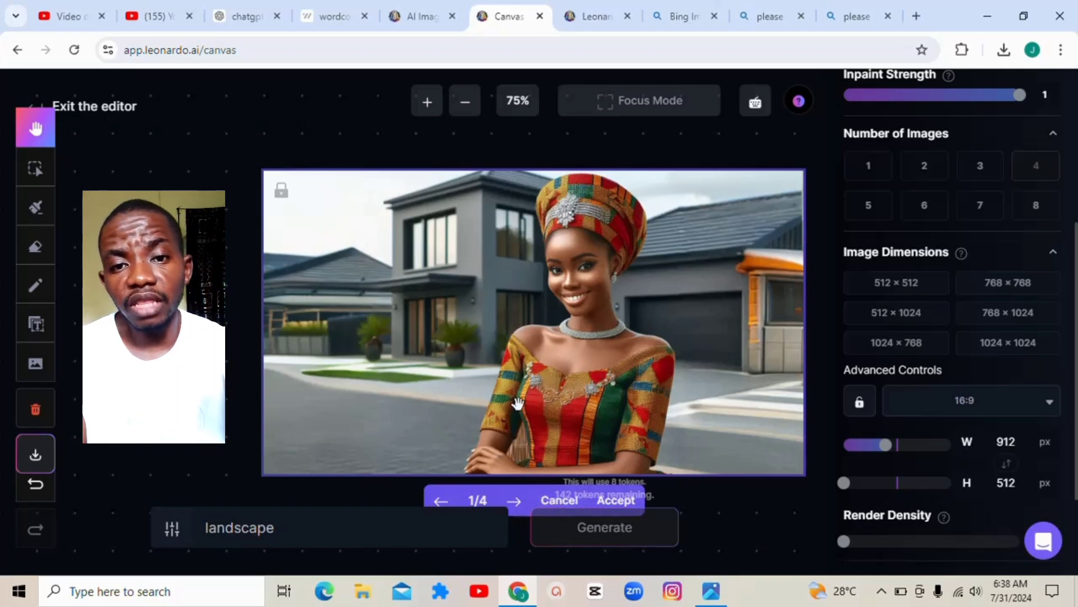
Browse variations 1/4 through 4/4 and accept variation 4/4, the full-width modern street scene.
click(521, 503)
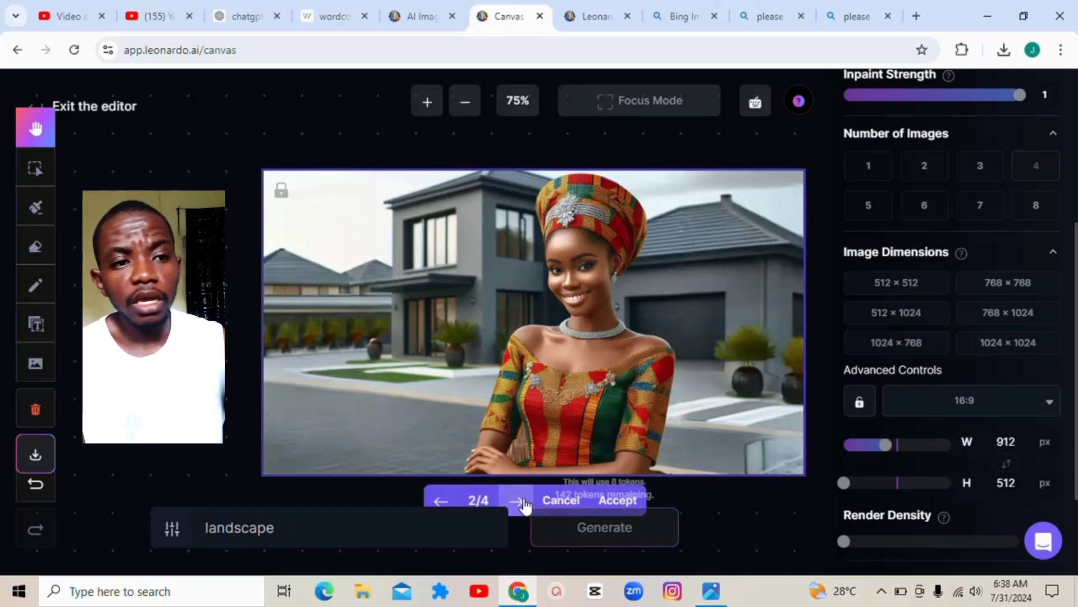
click(517, 501)
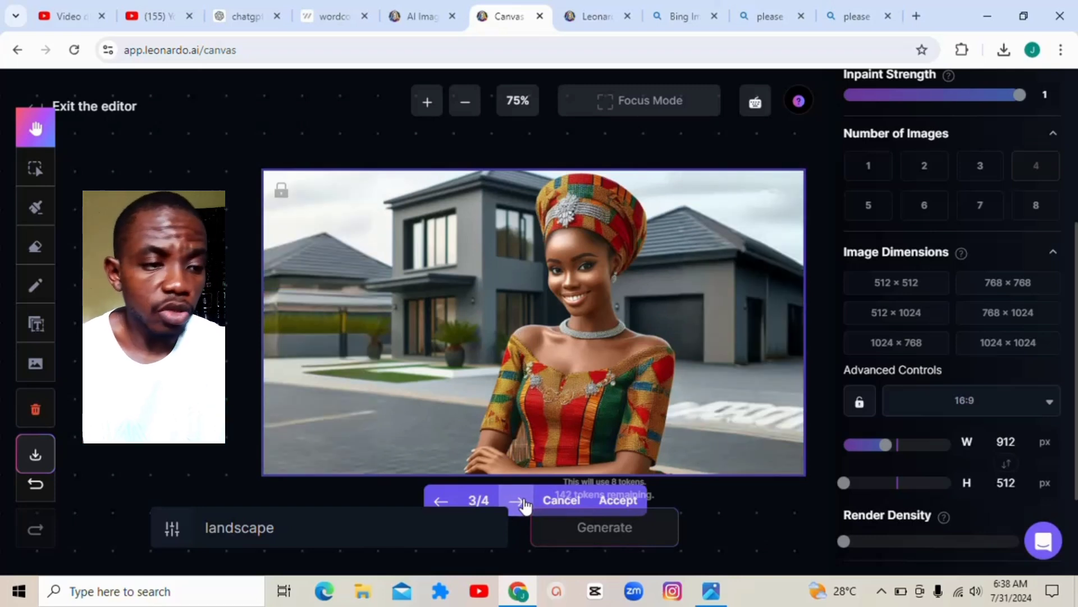
click(517, 502)
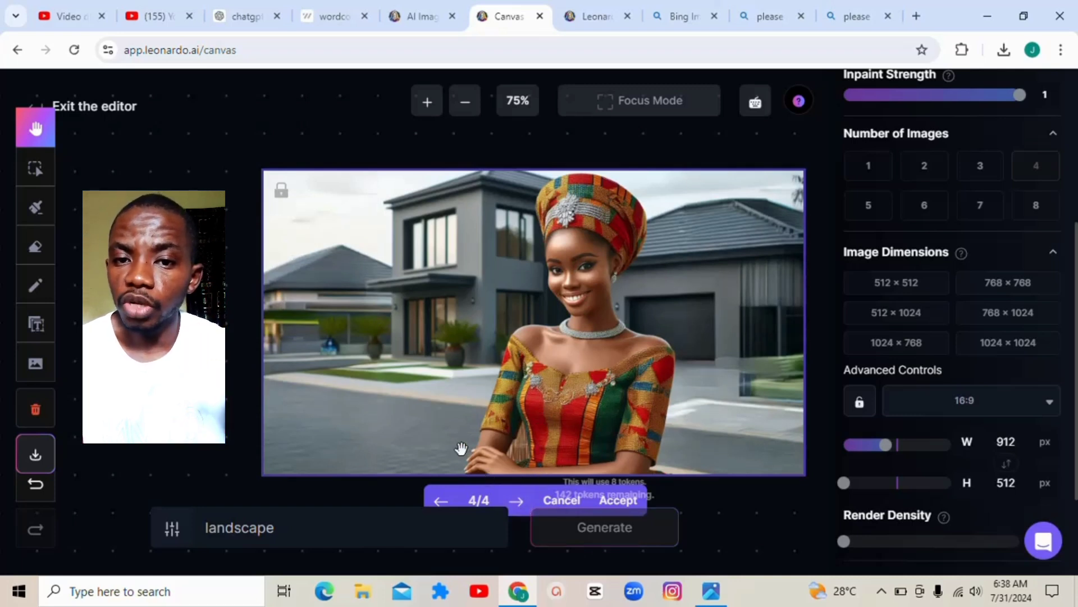
click(442, 505)
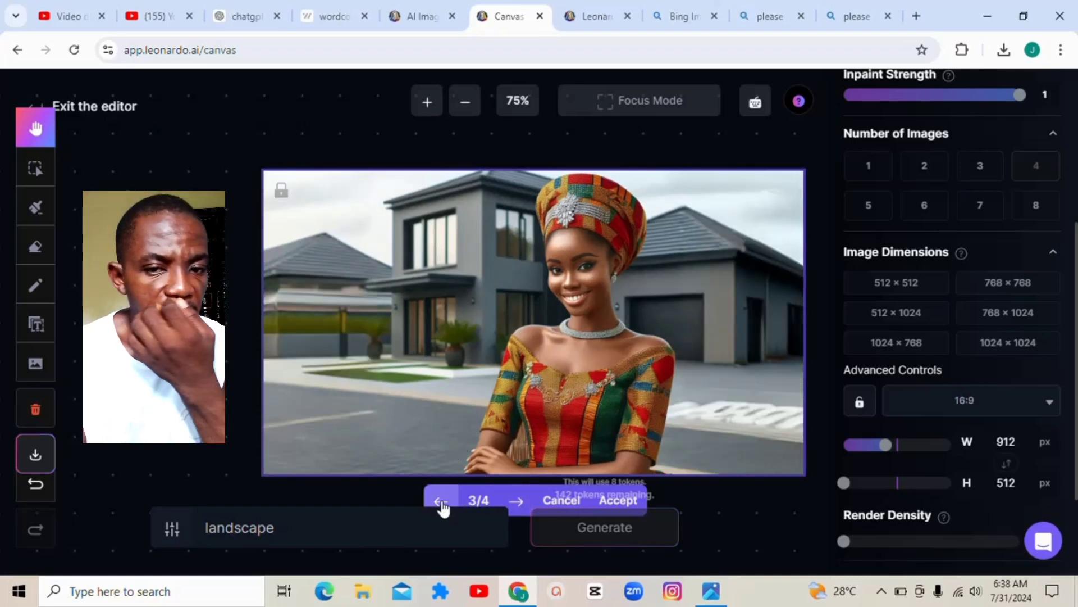
click(442, 502)
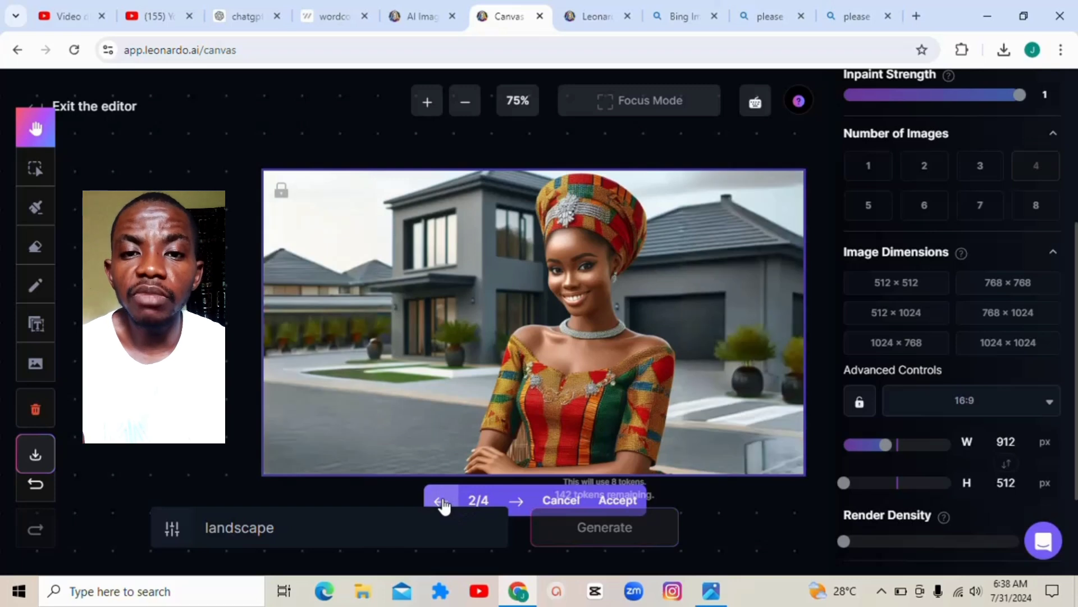
click(518, 501)
click(518, 502)
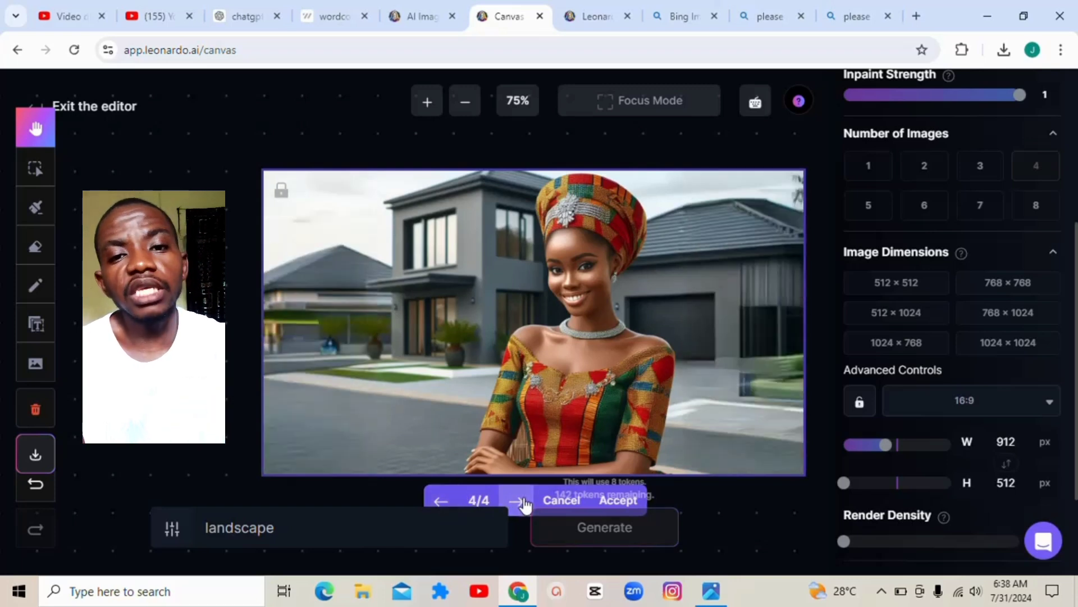
click(635, 506)
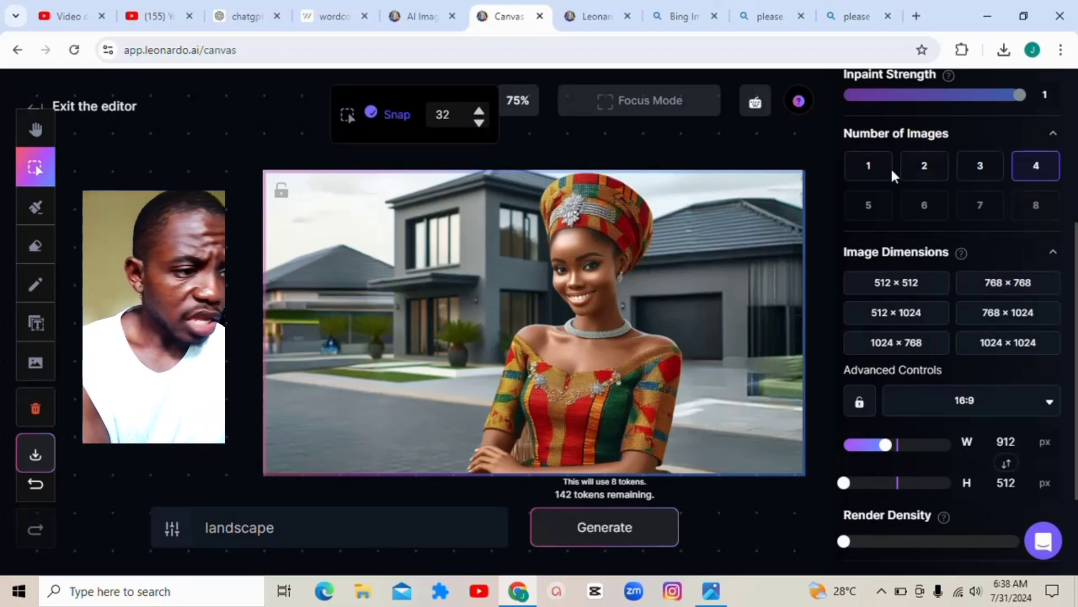
Download the artwork as artwork.png (724 KB) and open it in Photos.
scroll(955, 321, up, 5)
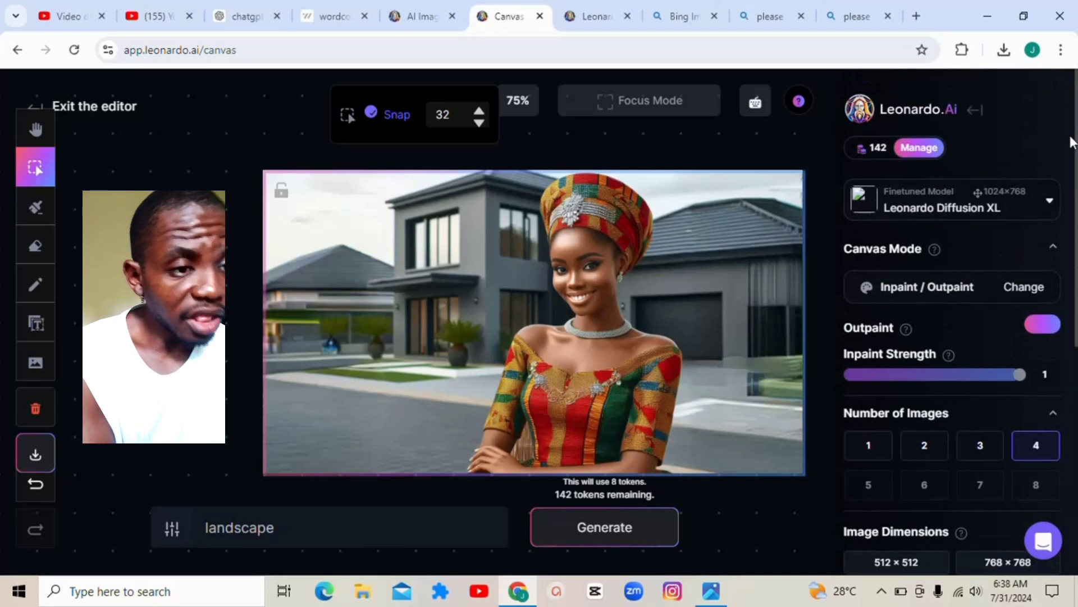
scroll(1071, 141, down, 7)
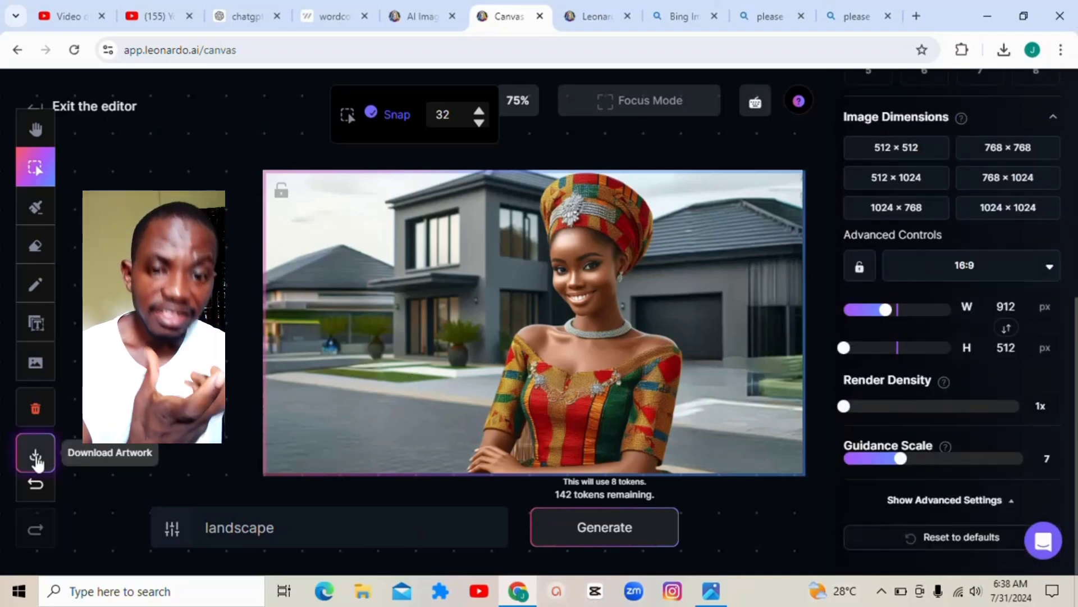
click(35, 456)
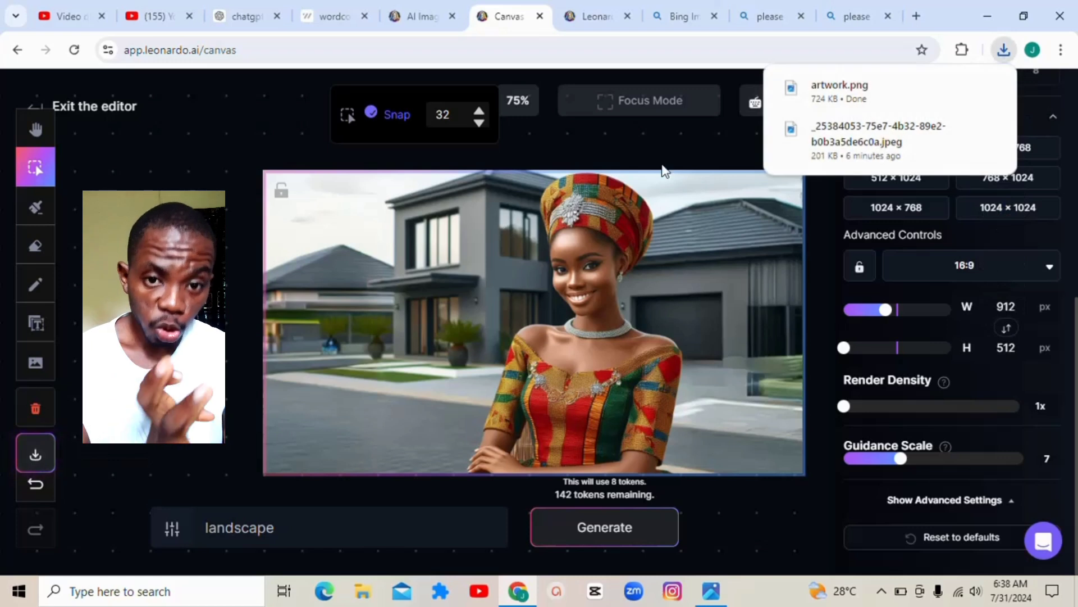
click(845, 89)
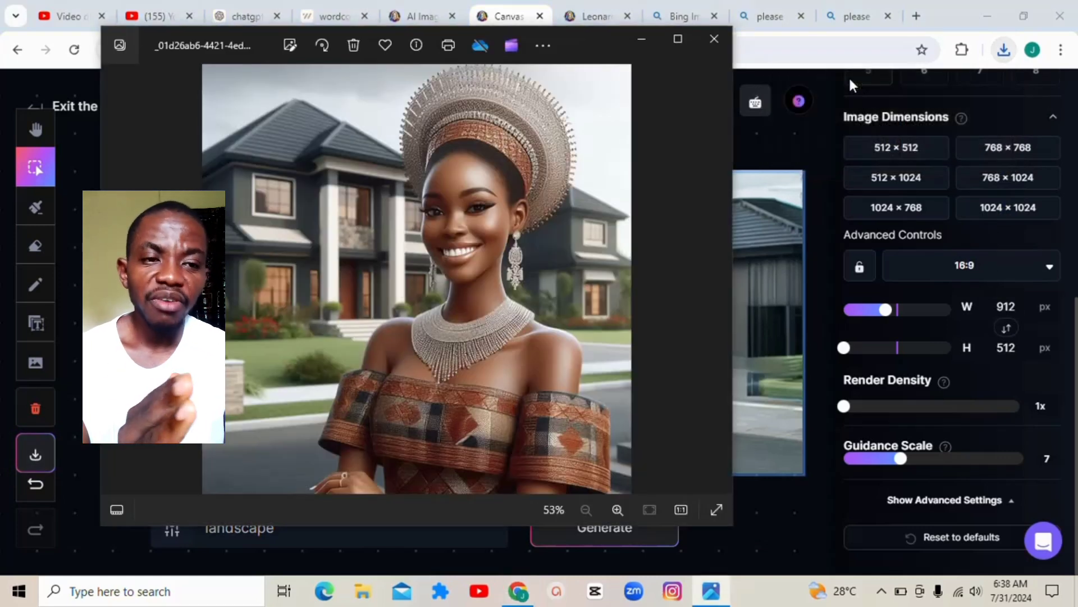